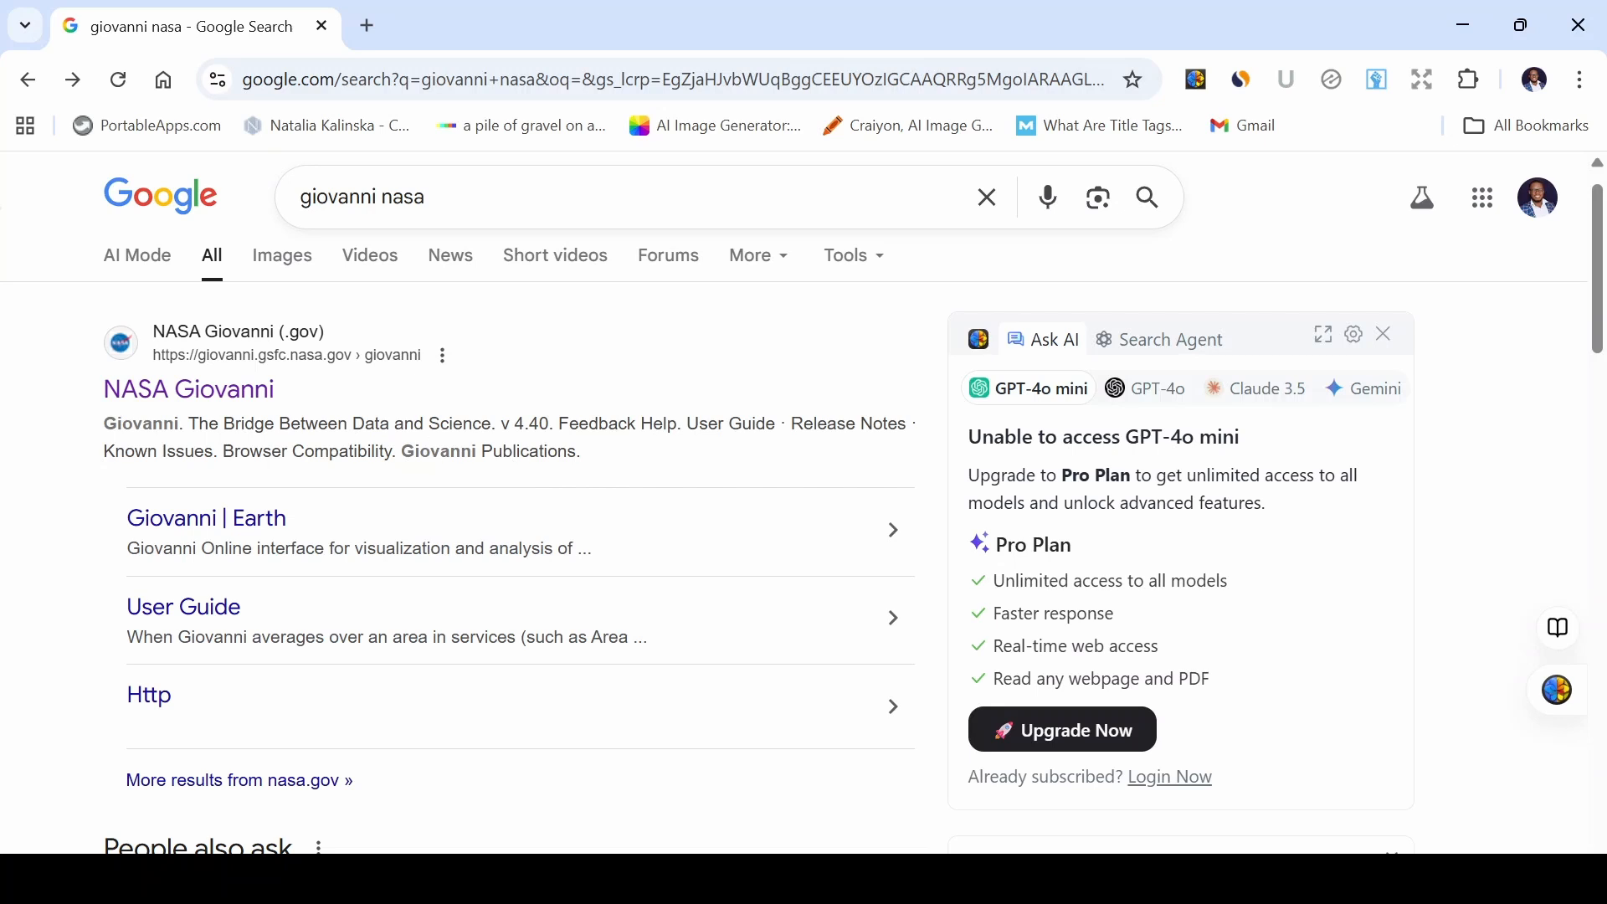
# Open the NASA Giovanni site from the search results and dismiss the welcome dialog.
pyautogui.click(242, 392)
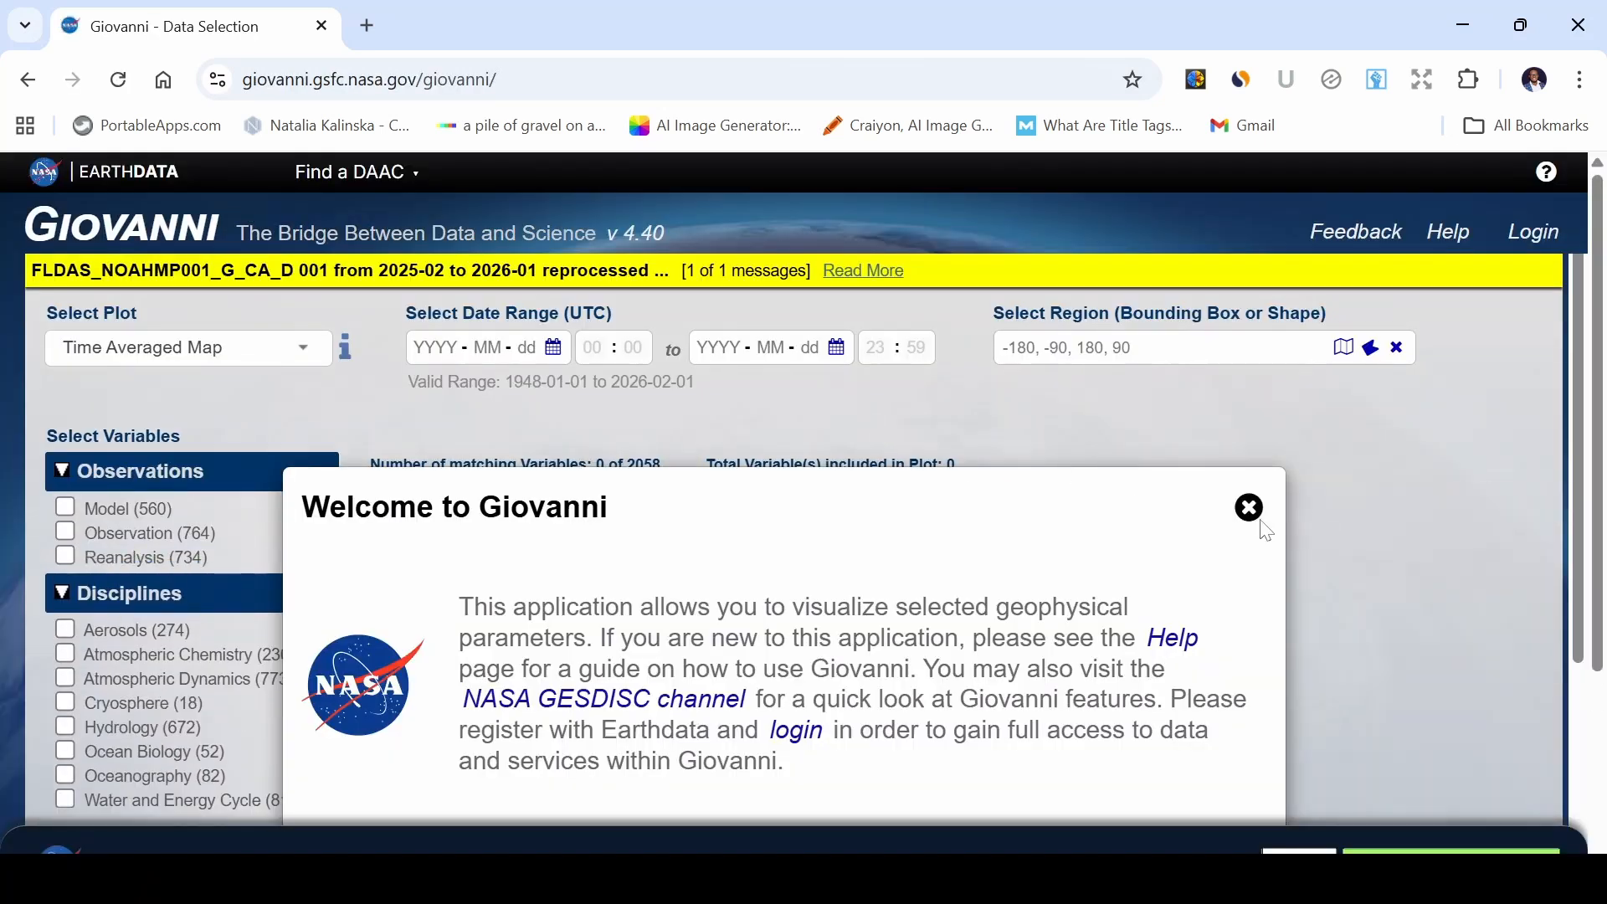
pyautogui.click(1249, 507)
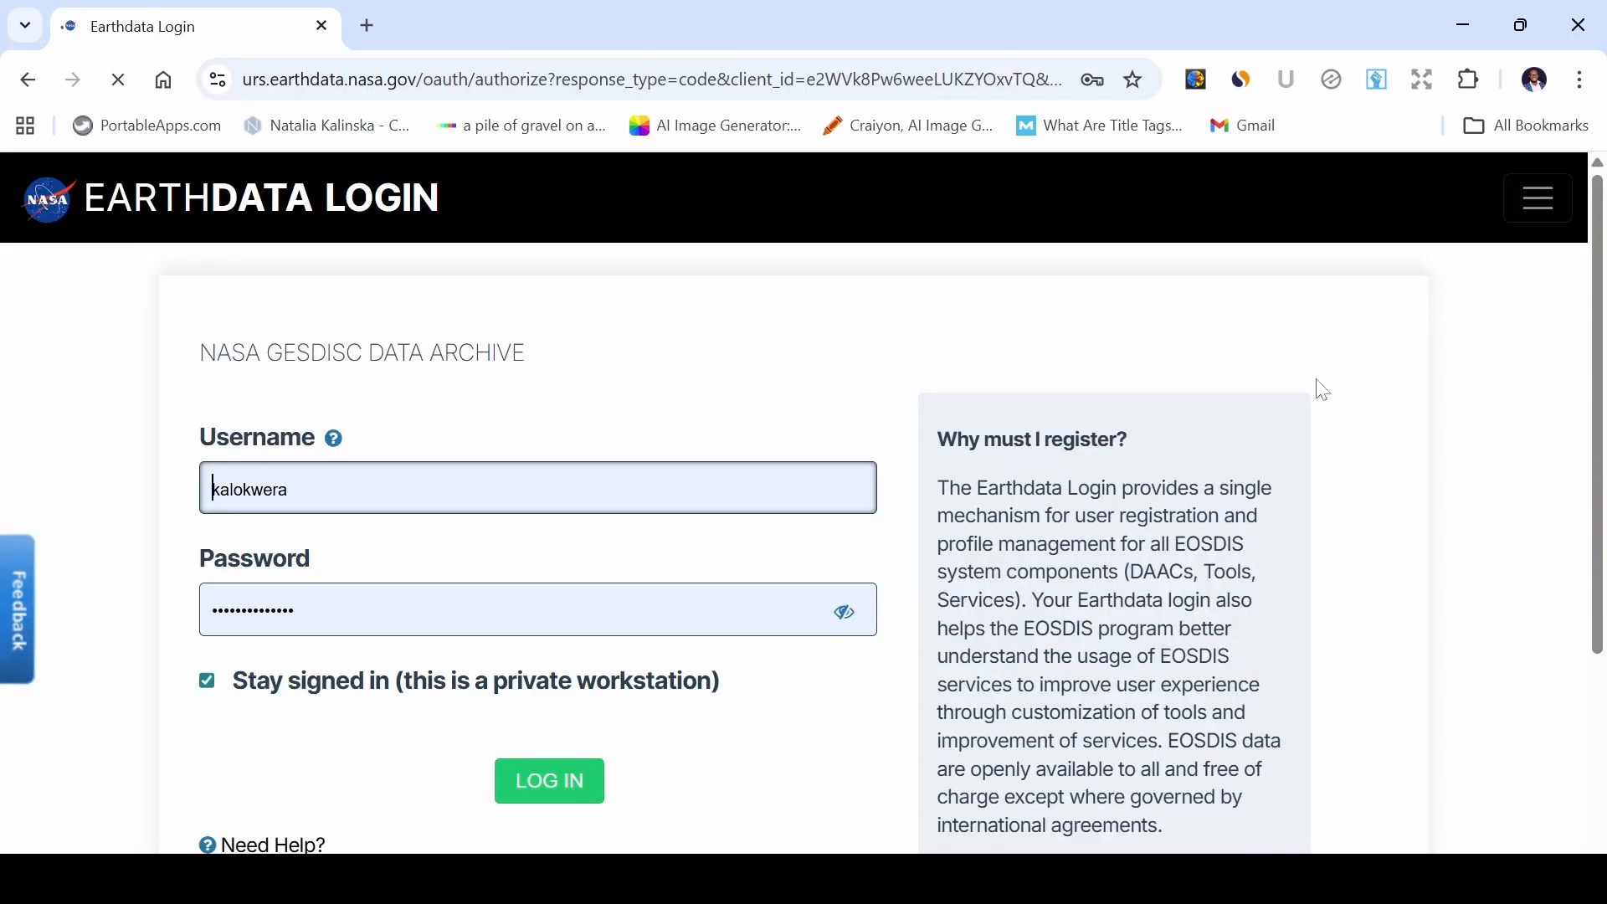
# Log in to Earthdata with the saved account credentials.
pyautogui.scroll(-2, 1157, 479)
pyautogui.scroll(-1, 1157, 479)
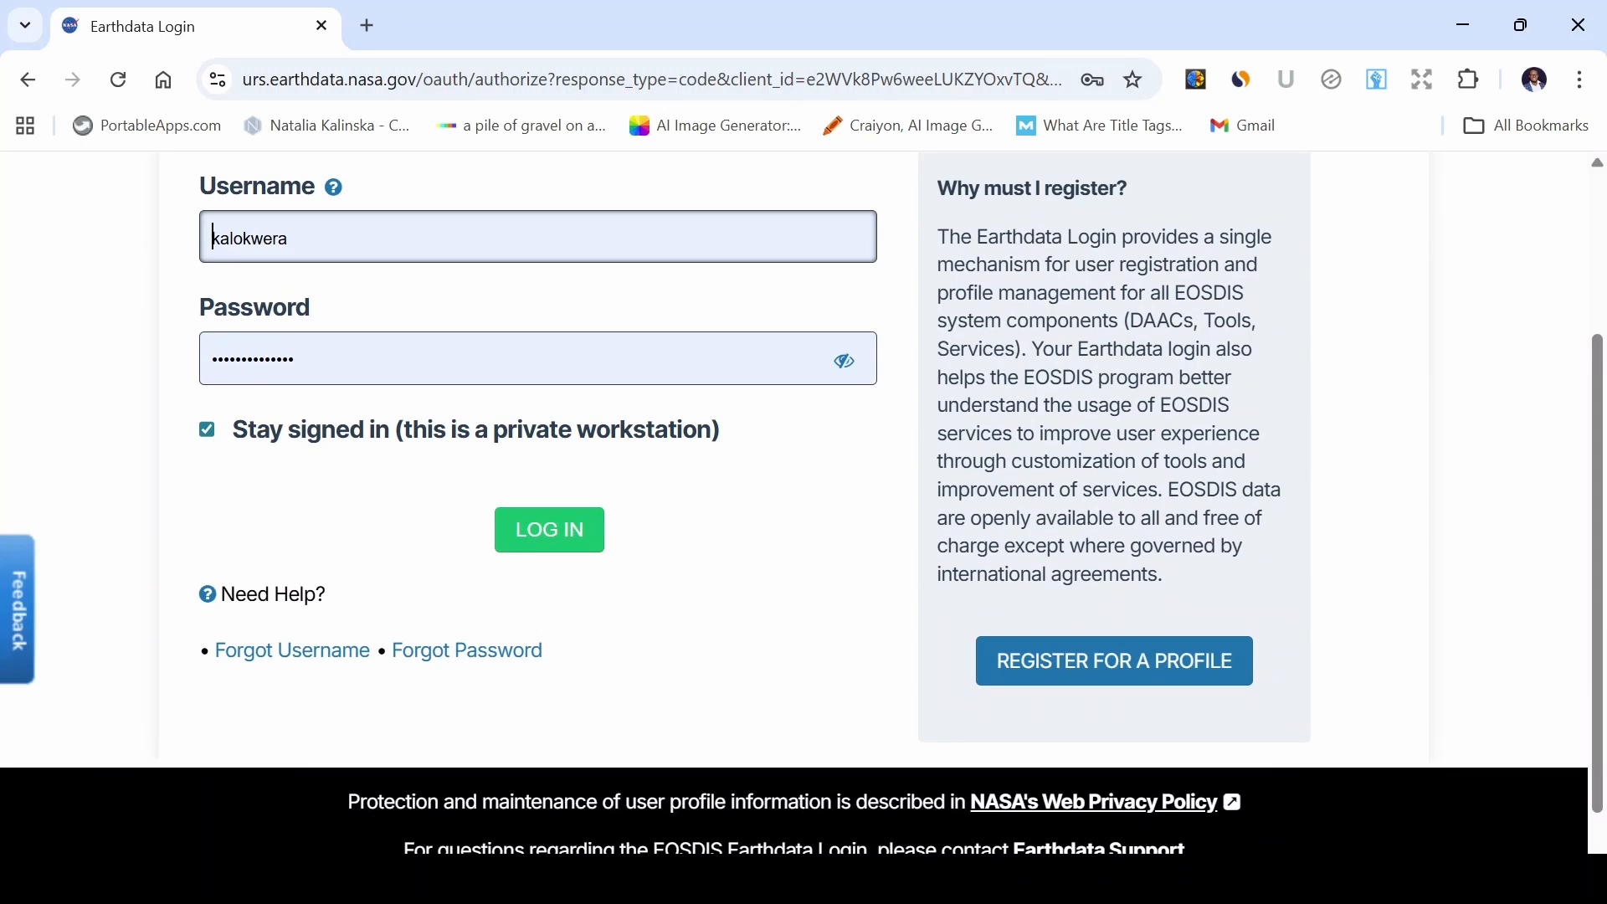
pyautogui.scroll(2, 731, 460)
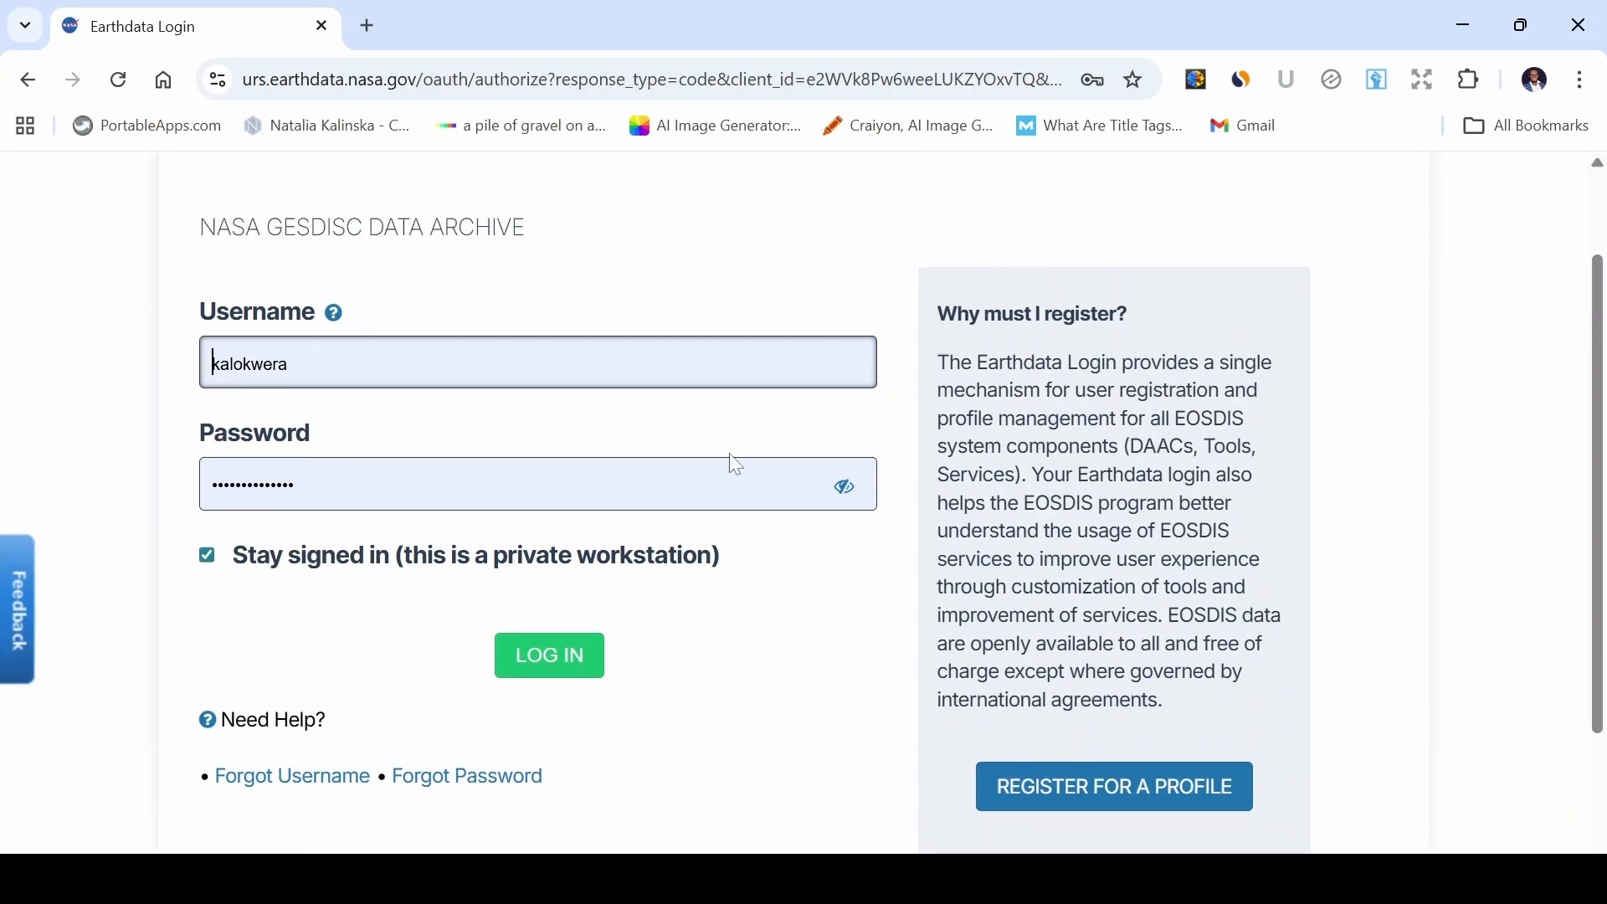
pyautogui.click(559, 661)
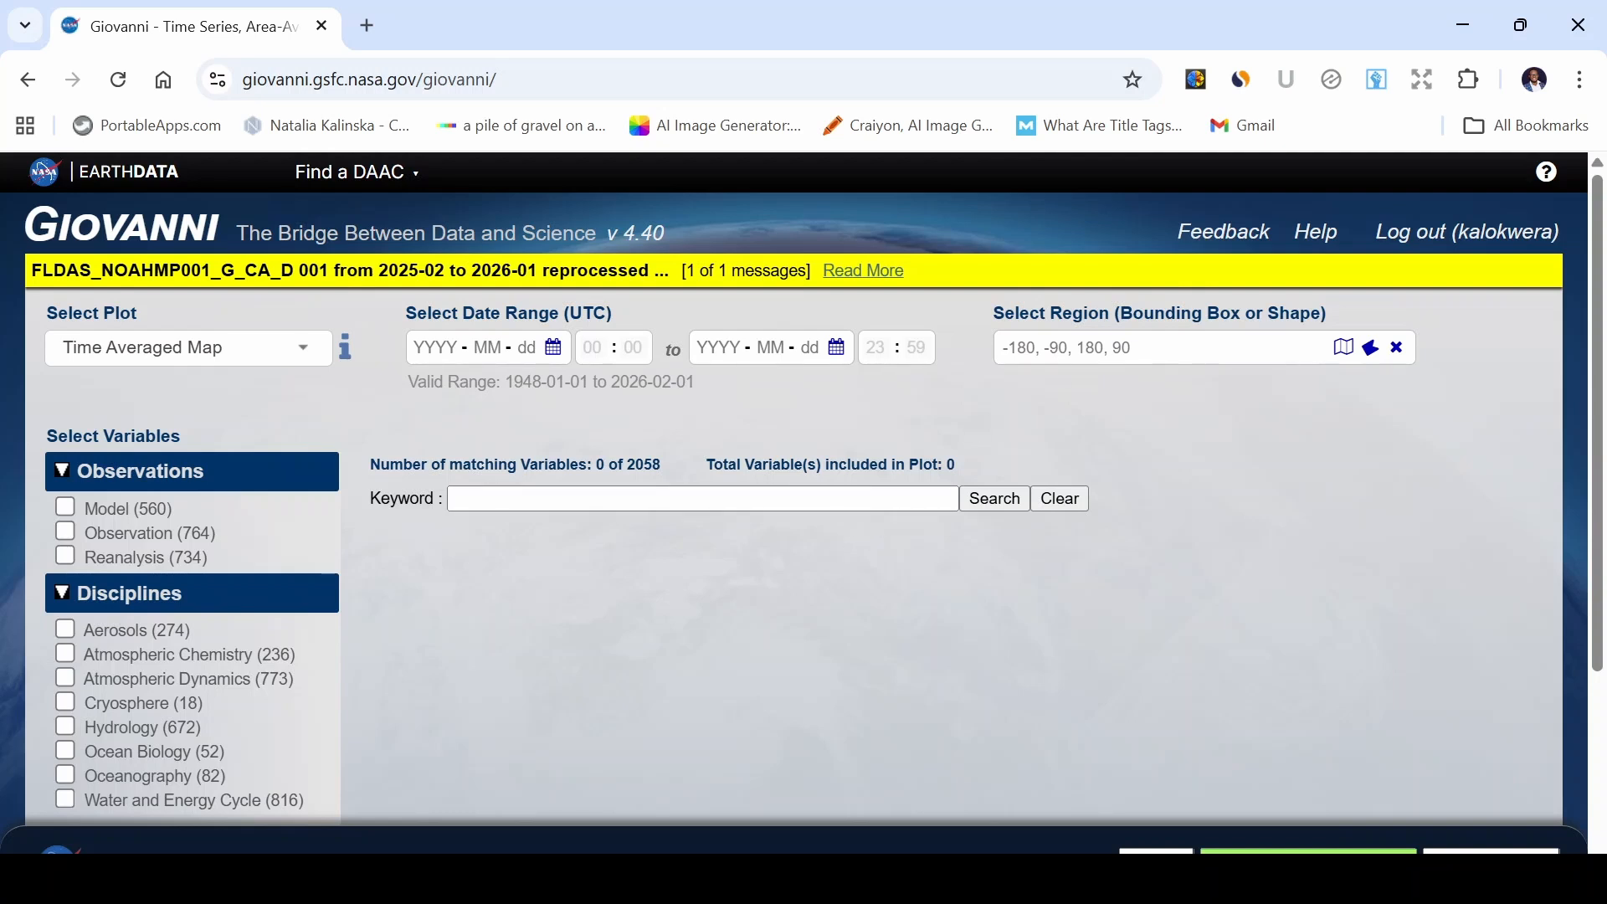
# Draw a bounding box region of about 19.69–20.62°E, 46.10–46.69°N on the region map and close it.
pyautogui.click(1344, 347)
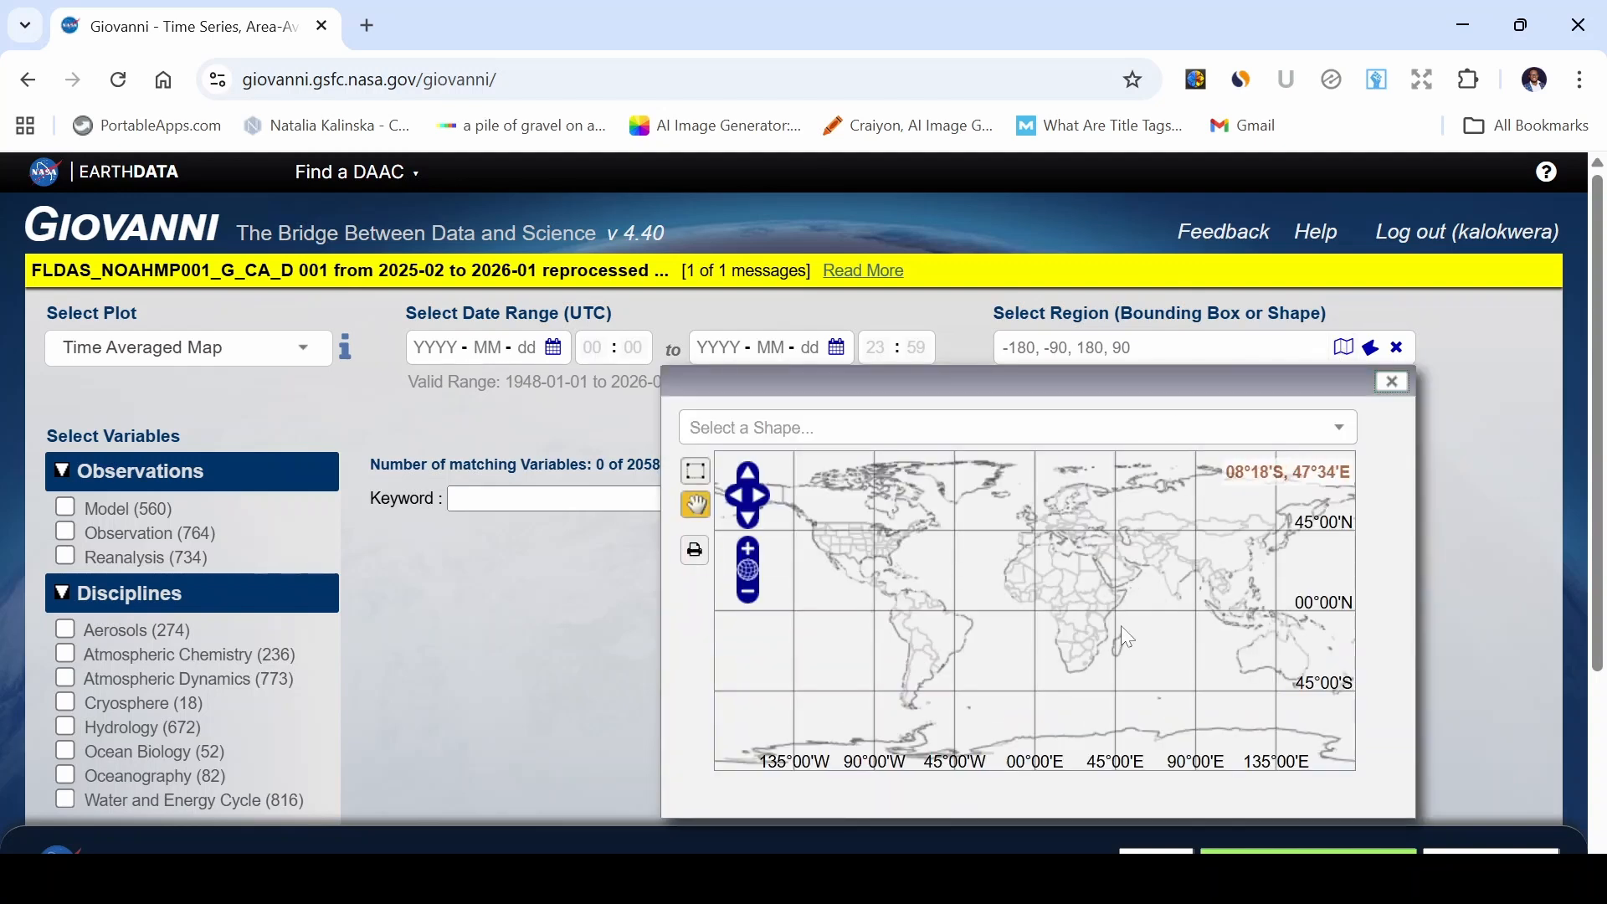
pyautogui.moveTo(1091, 616); pyautogui.dragTo(1081, 615)
pyautogui.scroll(4, 1066, 523)
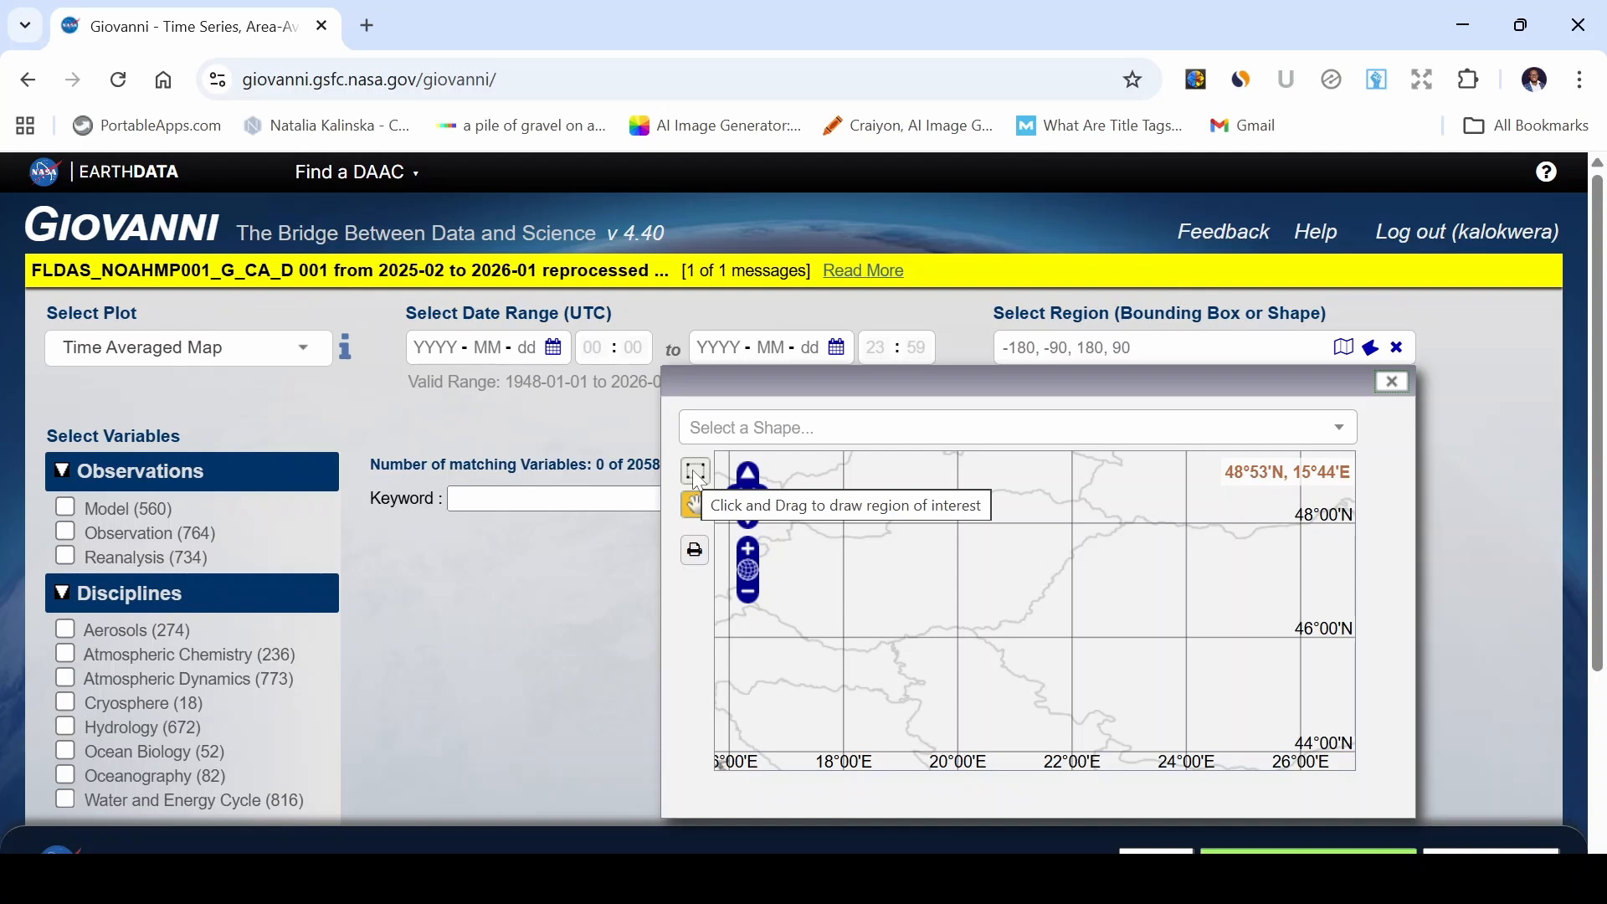
pyautogui.click(696, 474)
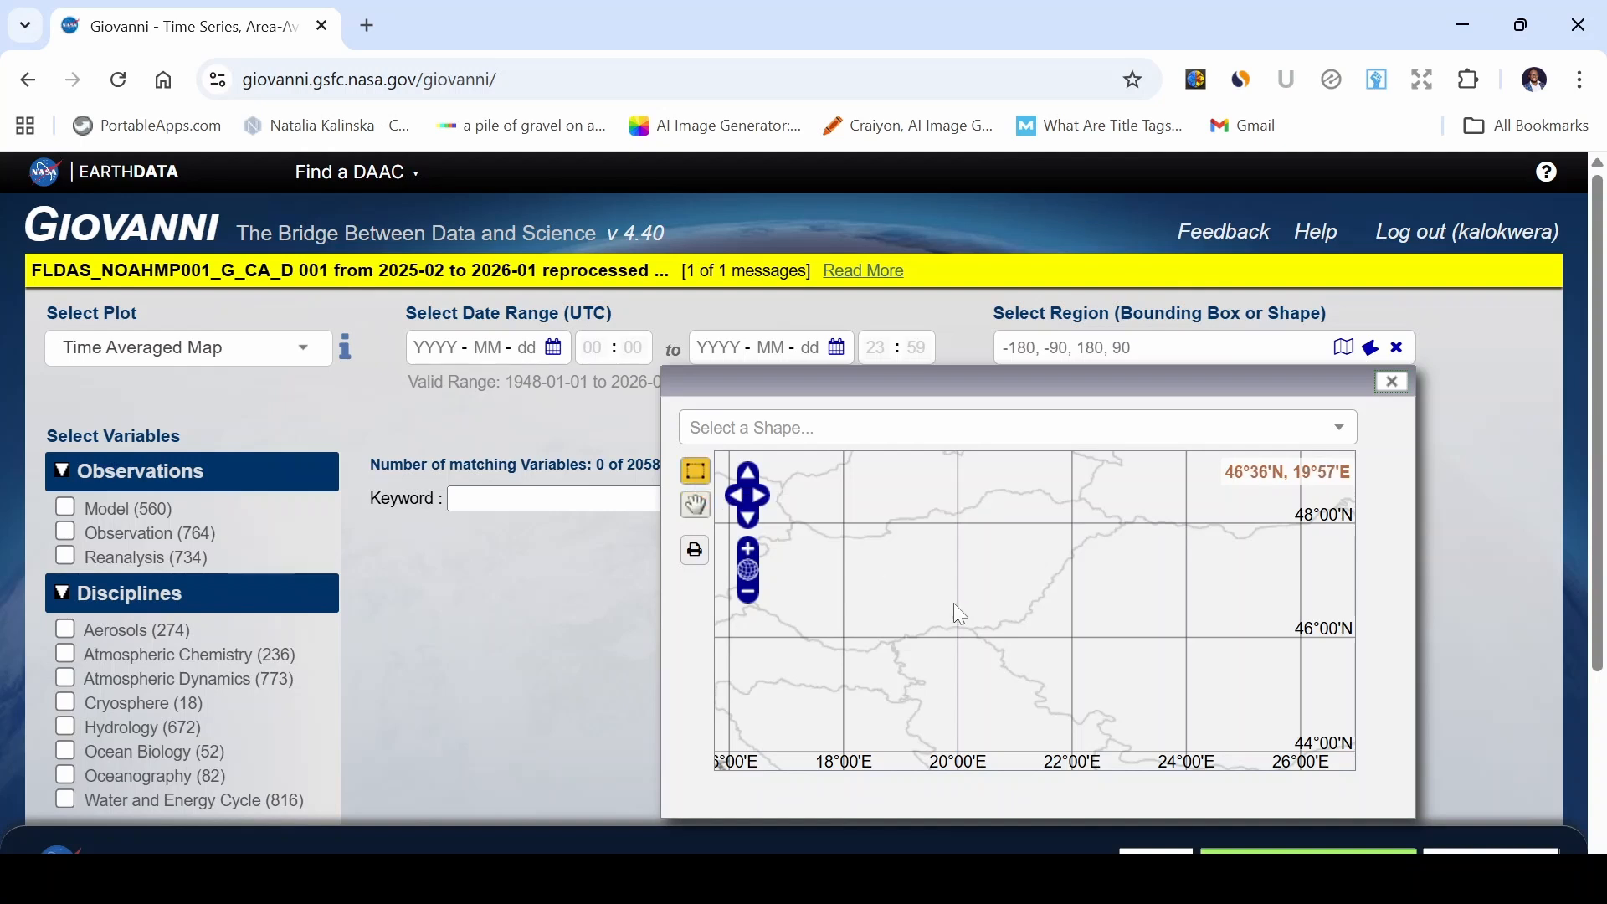
pyautogui.moveTo(939, 598); pyautogui.dragTo(993, 630)
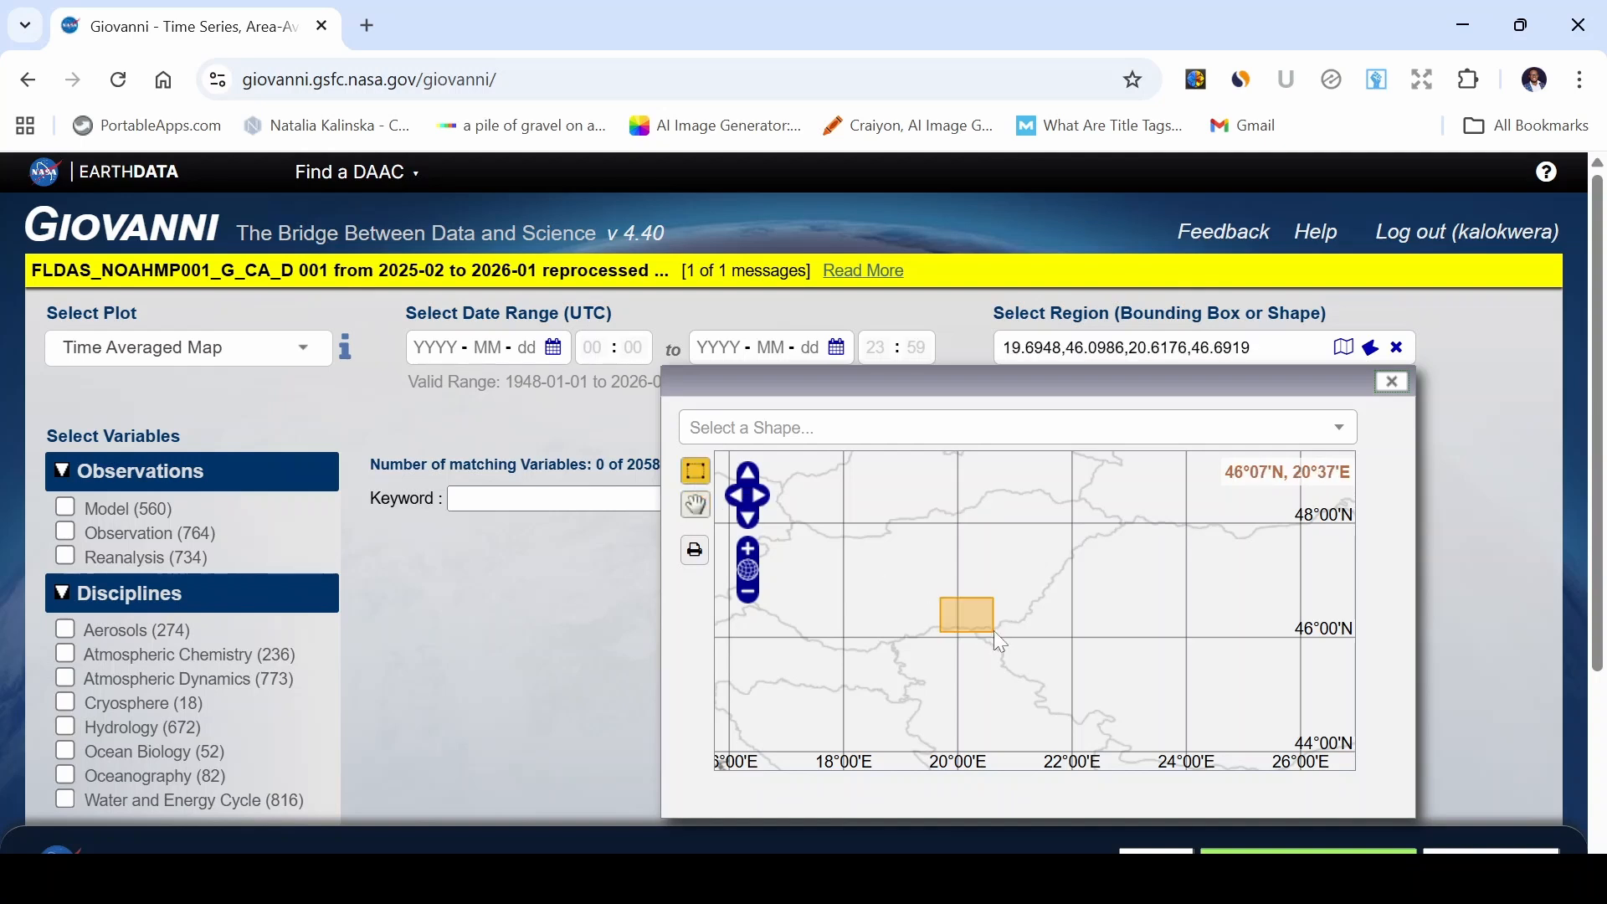
pyautogui.click(1389, 385)
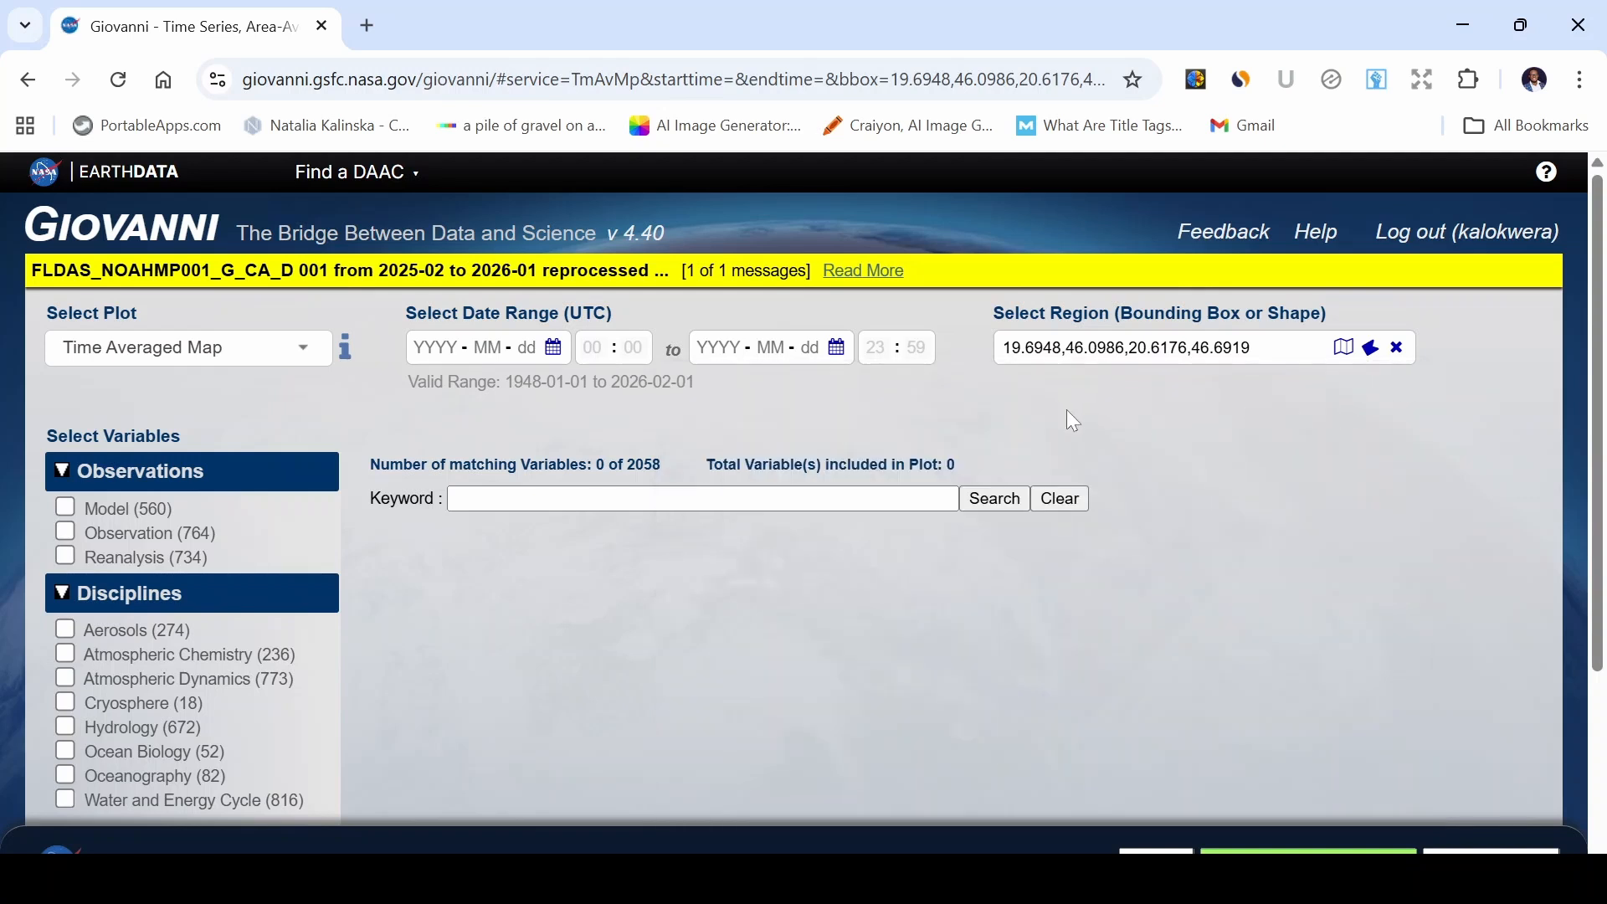
pyautogui.click(553, 346)
pyautogui.click(491, 432)
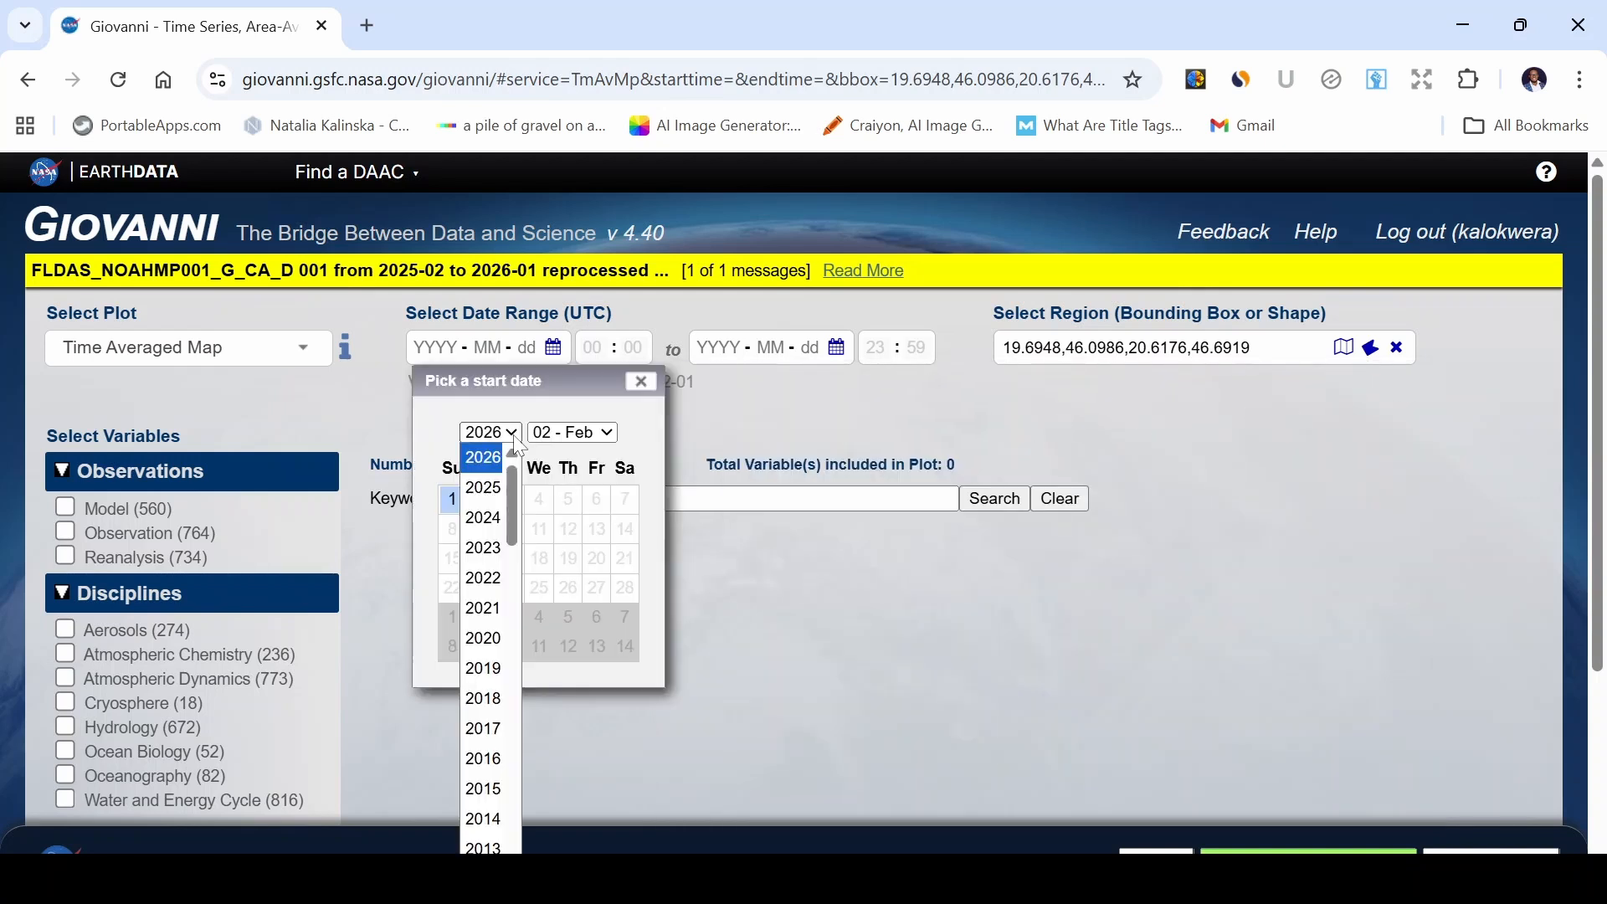
pyautogui.scroll(-5, 485, 736)
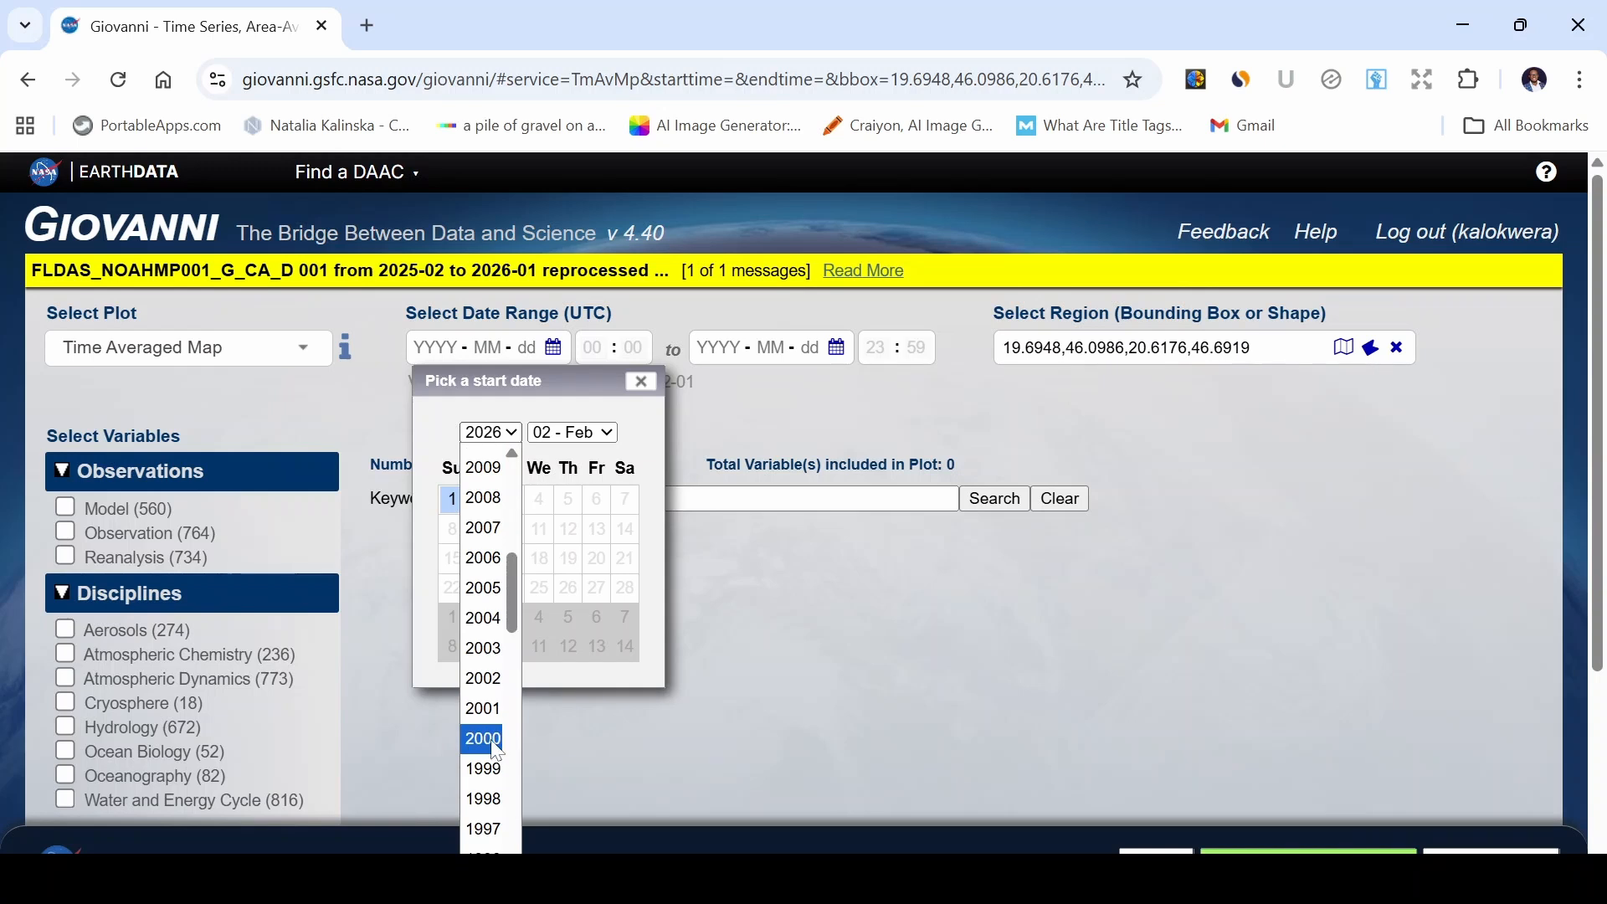
pyautogui.click(486, 738)
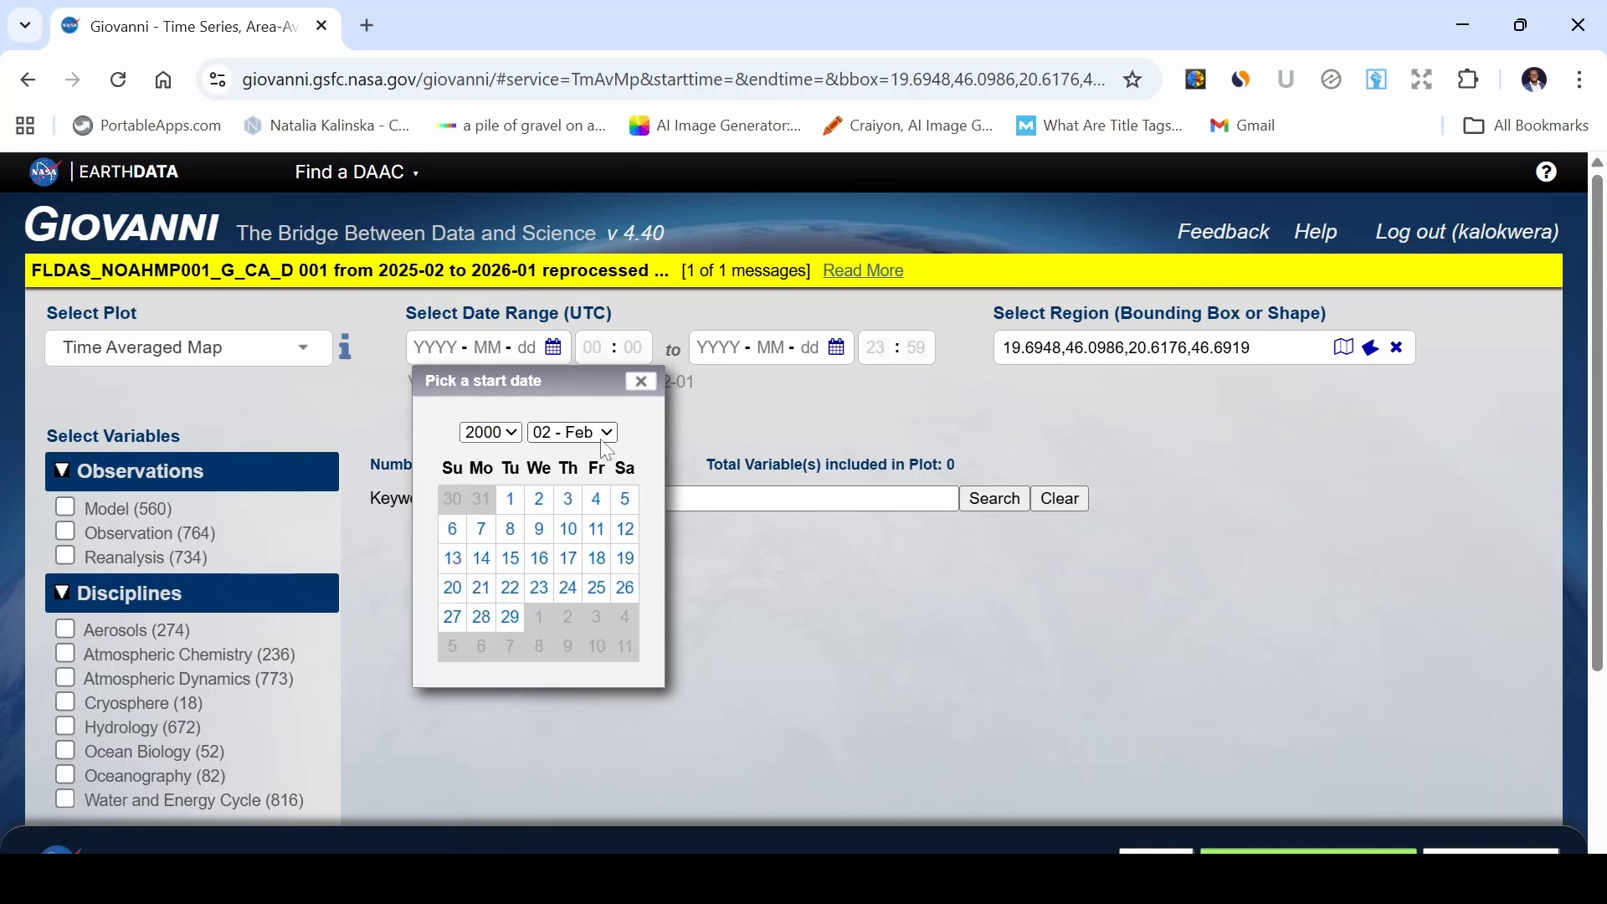
pyautogui.click(573, 432)
pyautogui.click(574, 469)
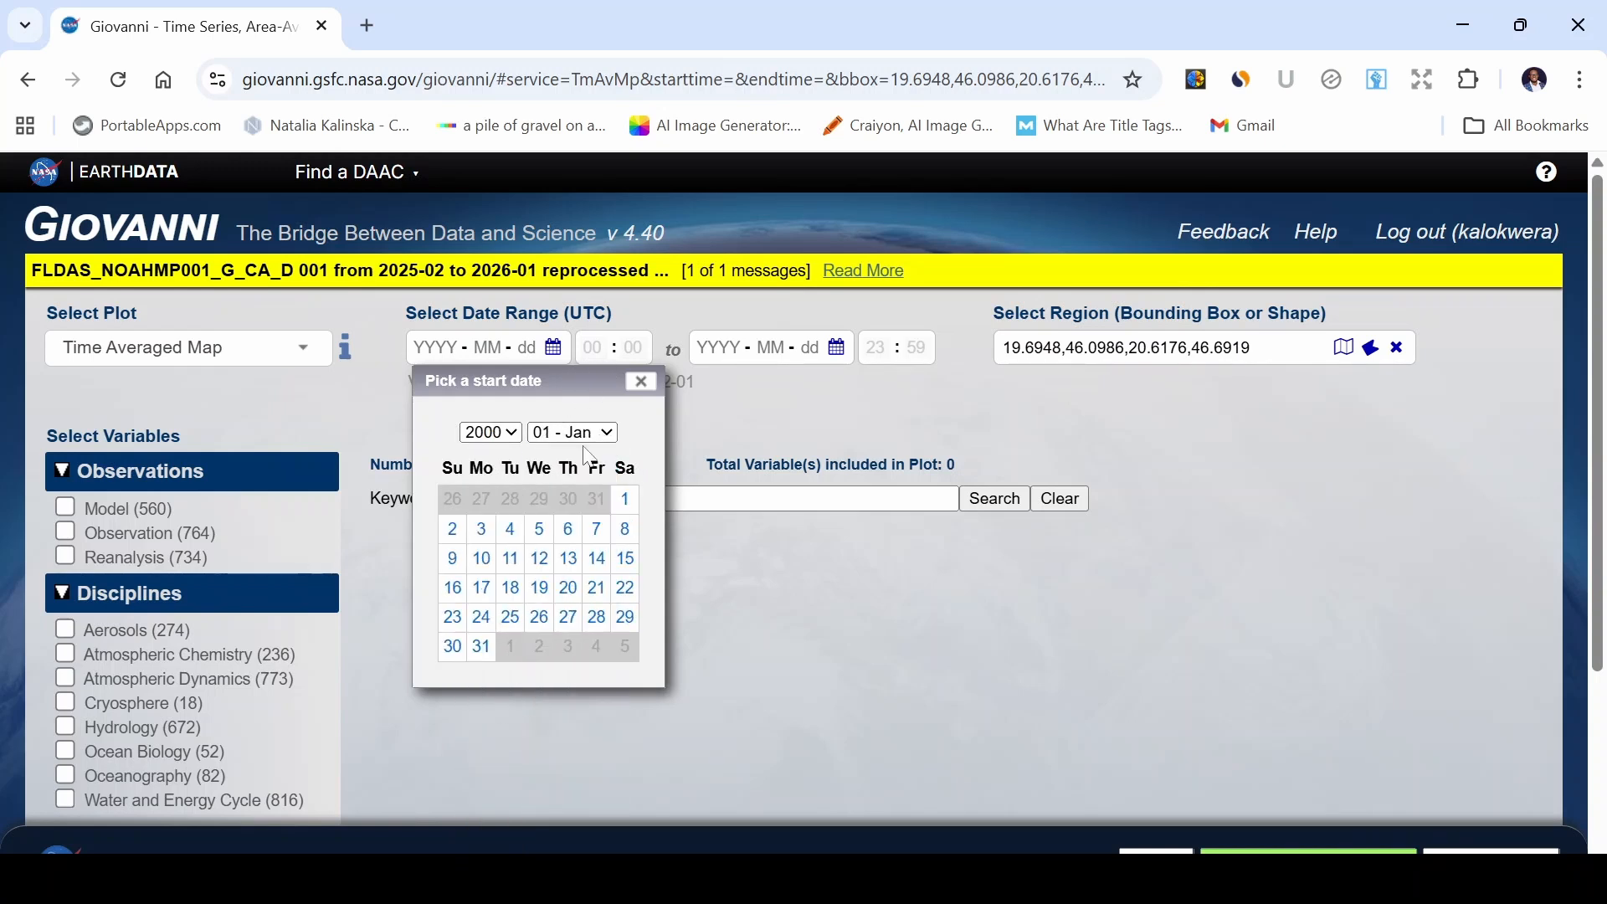
pyautogui.click(641, 381)
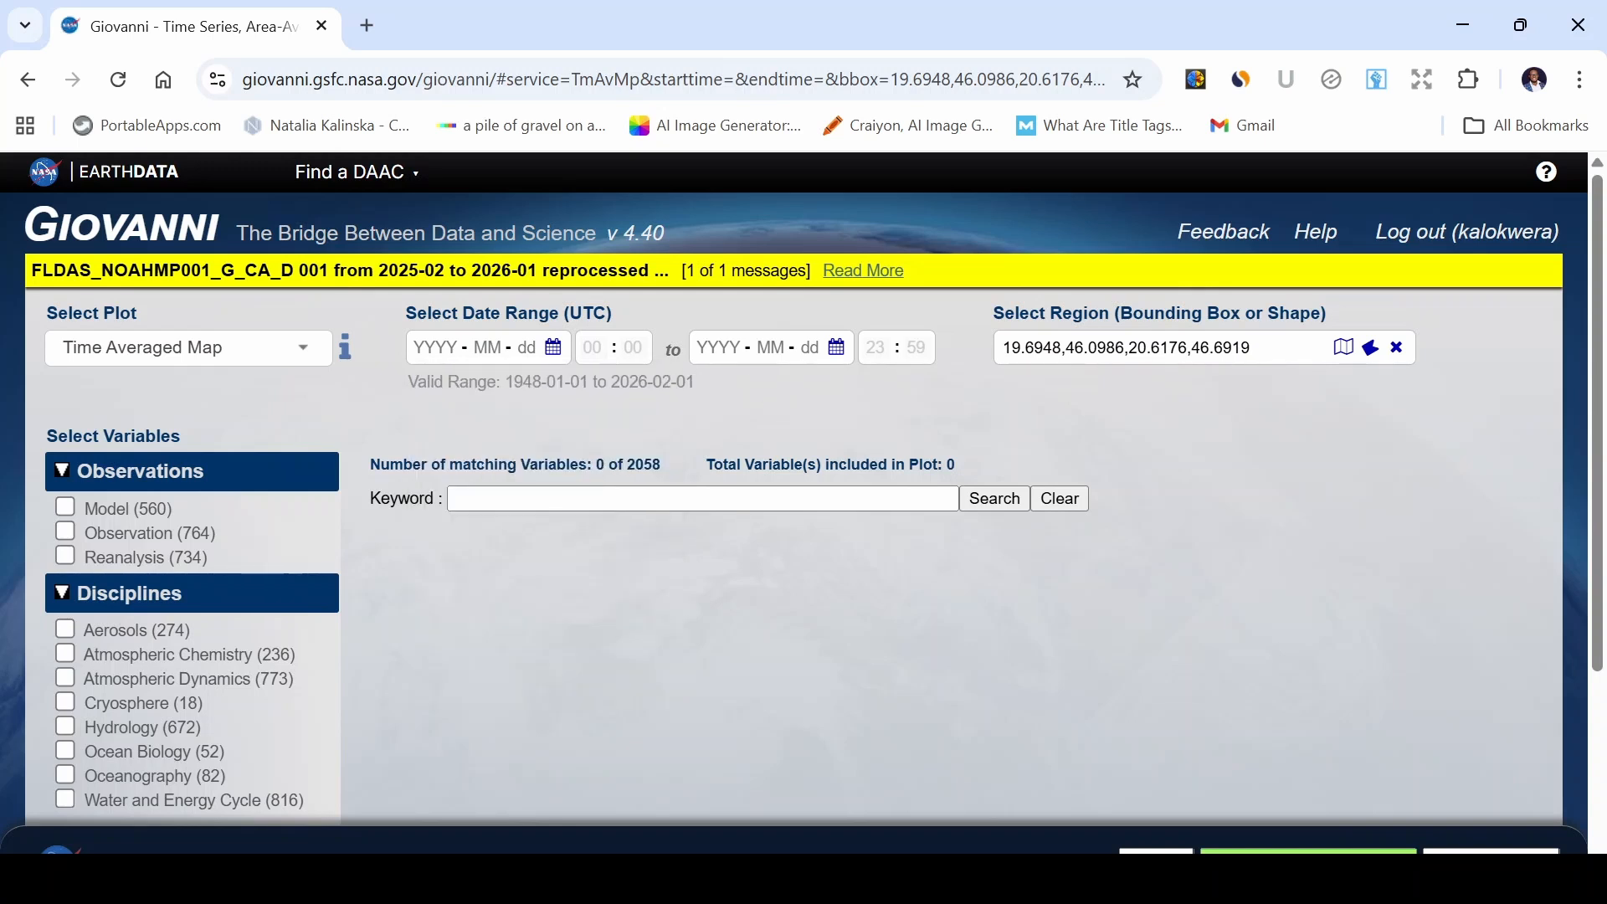
# Set the start date to 2000-01-01.
pyautogui.click(437, 348)
pyautogui.click(459, 435)
pyautogui.click(487, 347)
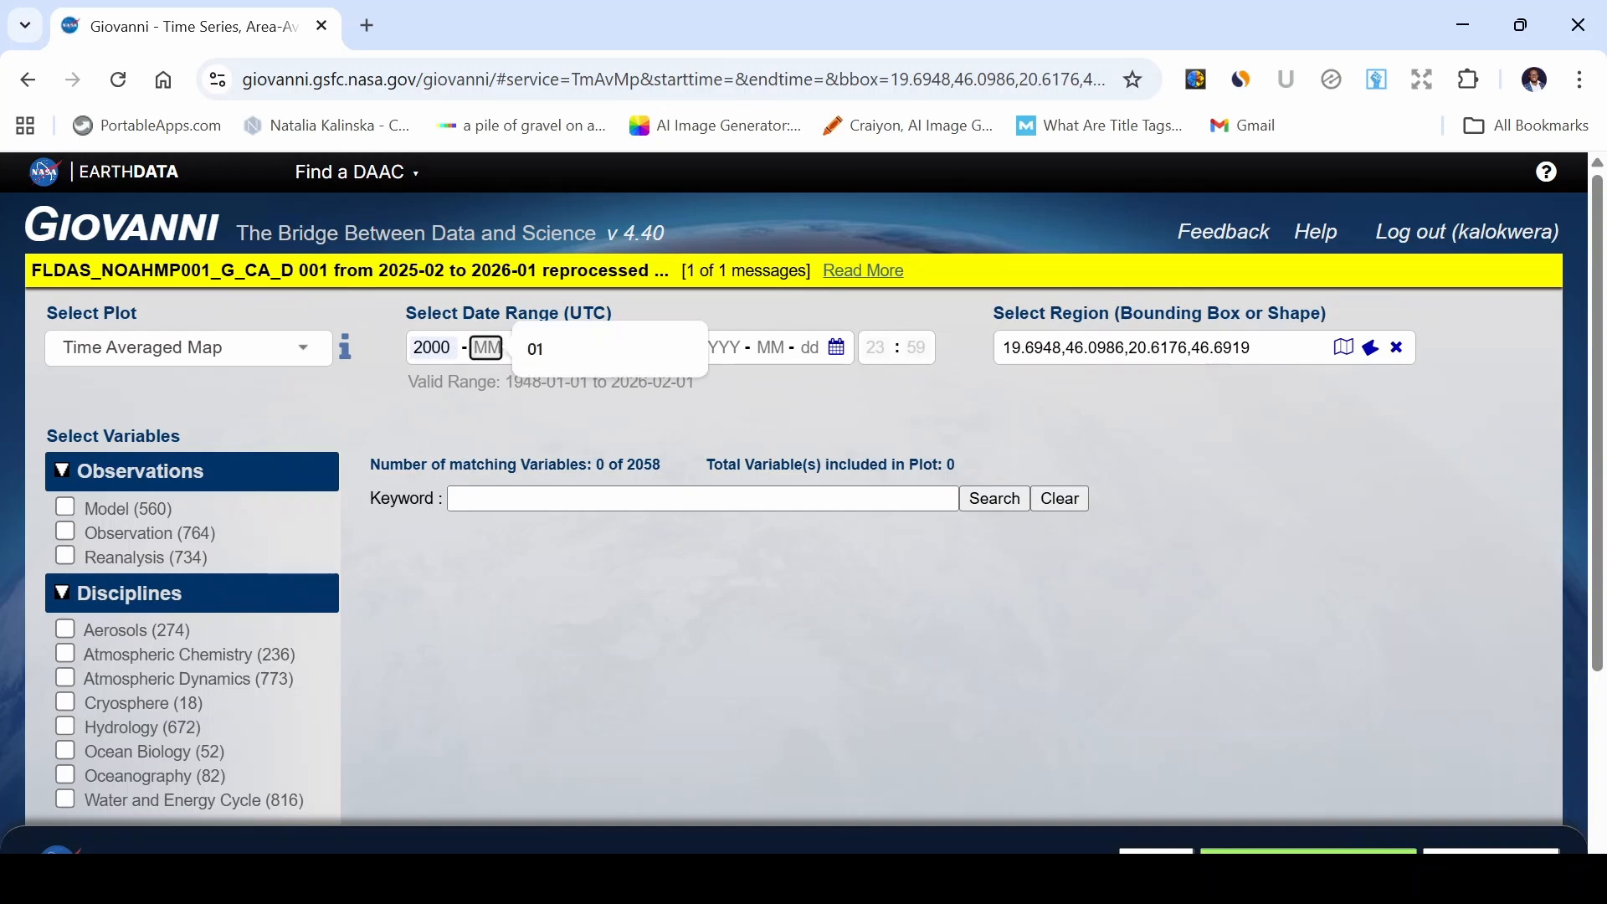
pyautogui.click(554, 356)
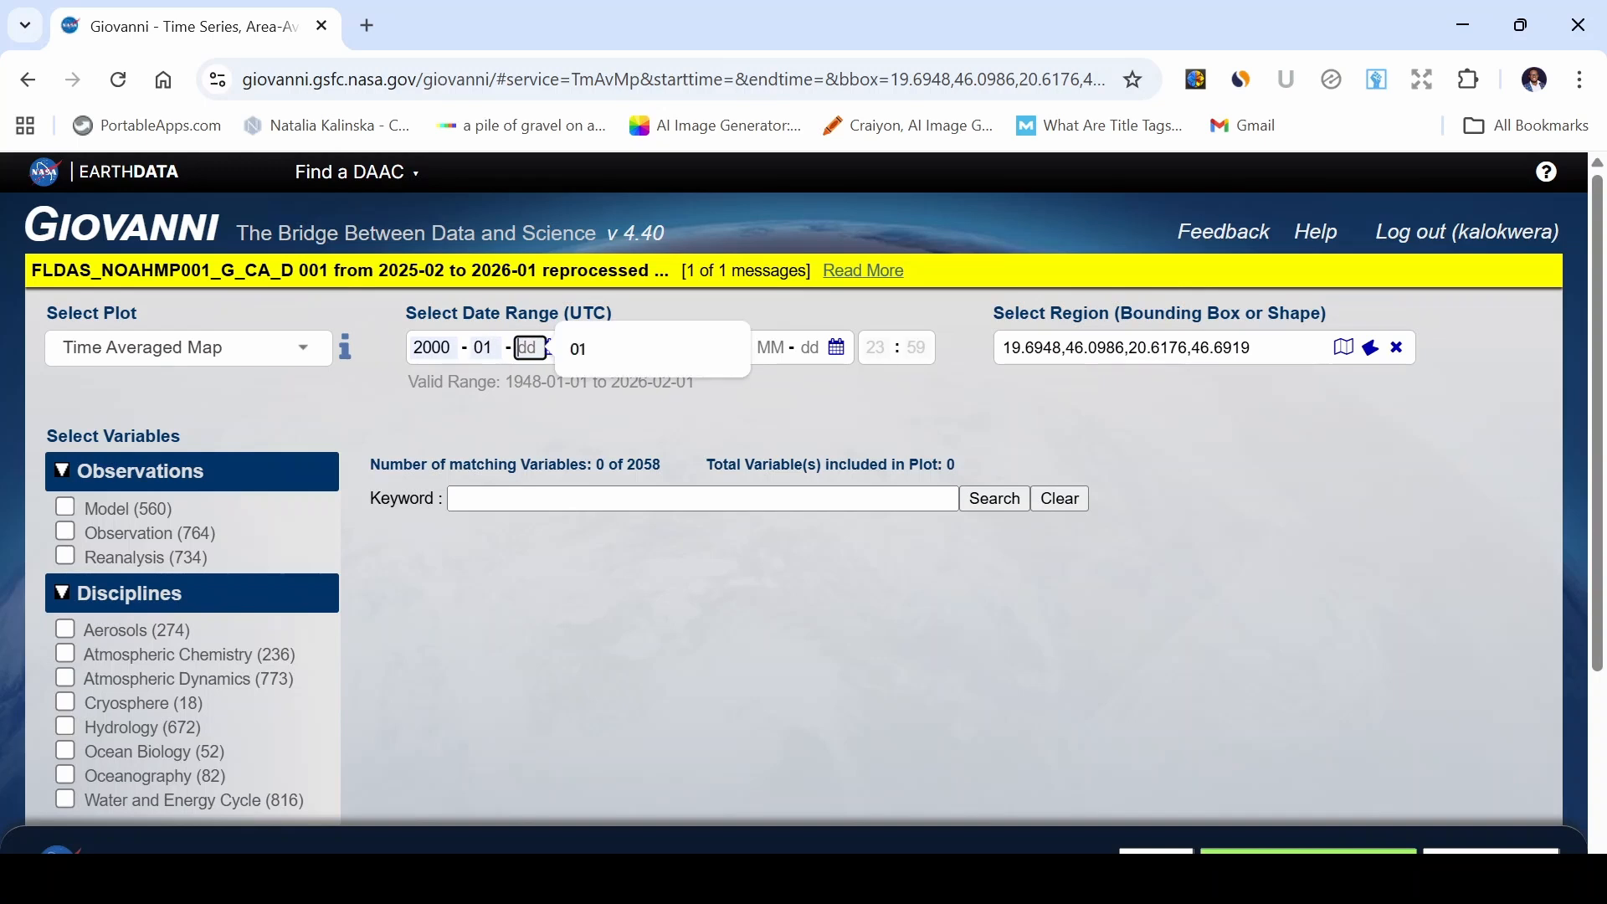
pyautogui.click(577, 349)
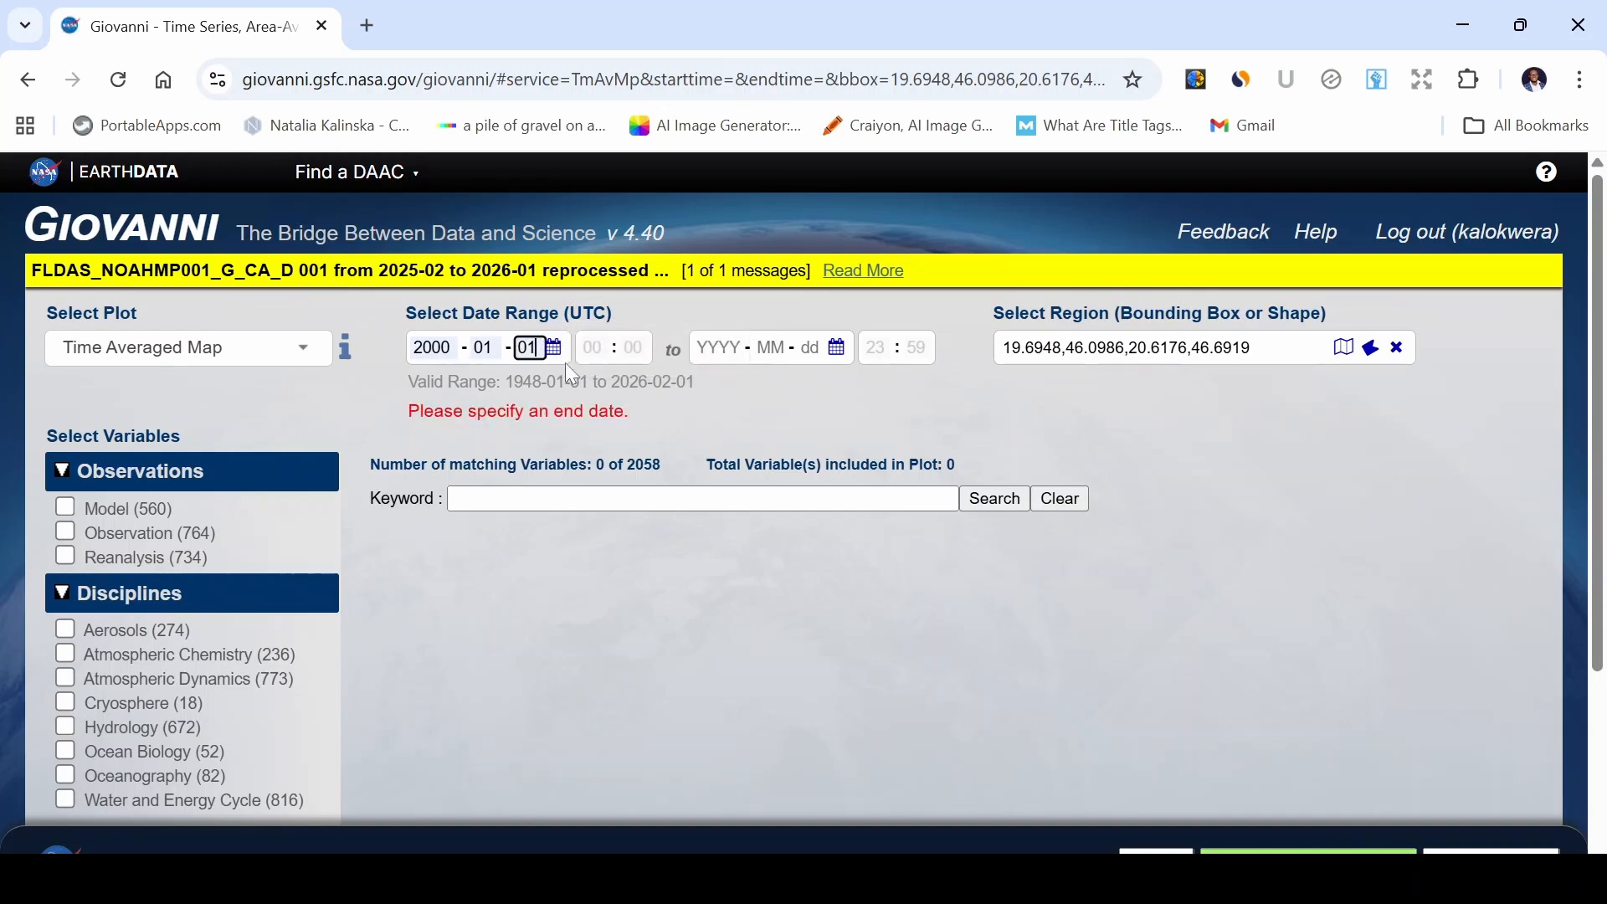
# Set the end date to 2019-12-31.
pyautogui.click(717, 347)
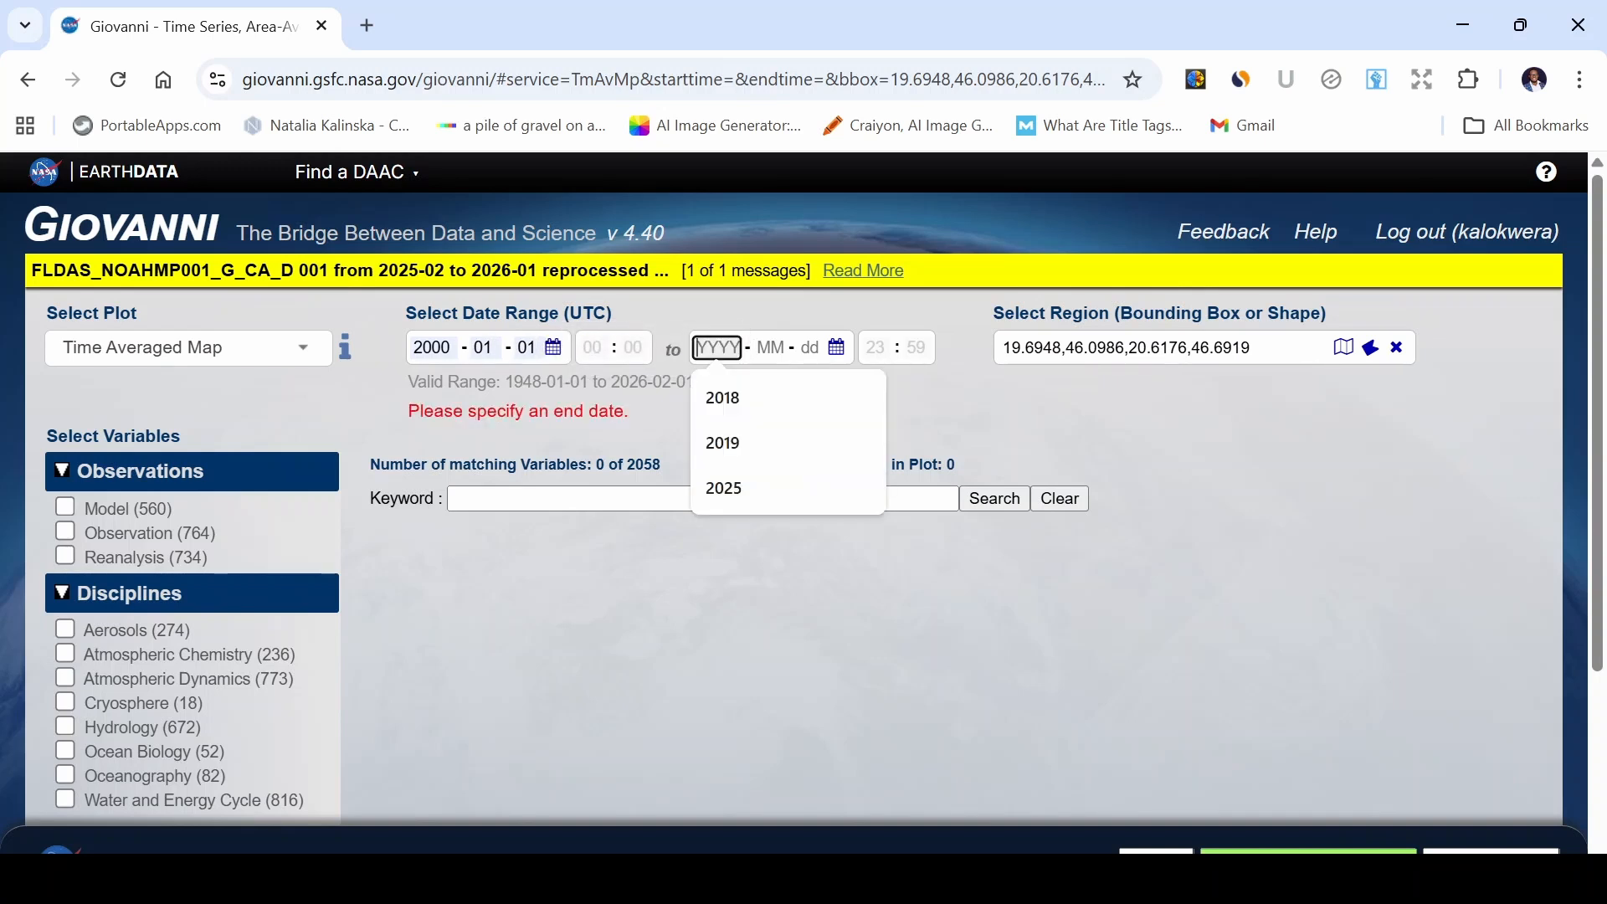
pyautogui.click(736, 443)
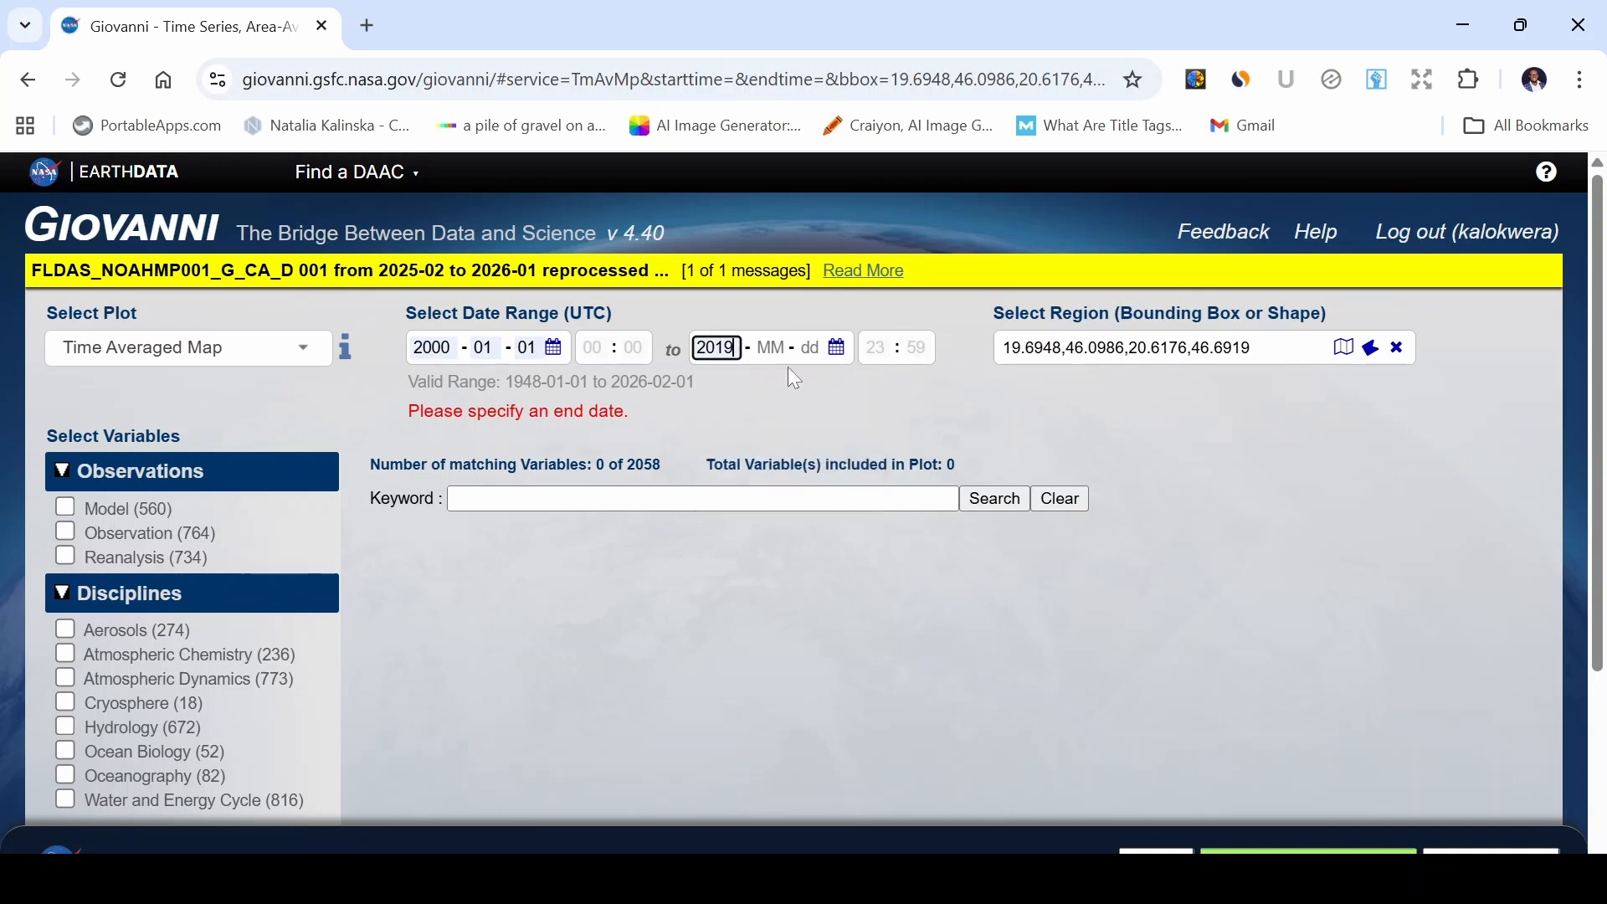
pyautogui.press('Tab')
pyautogui.click(861, 349)
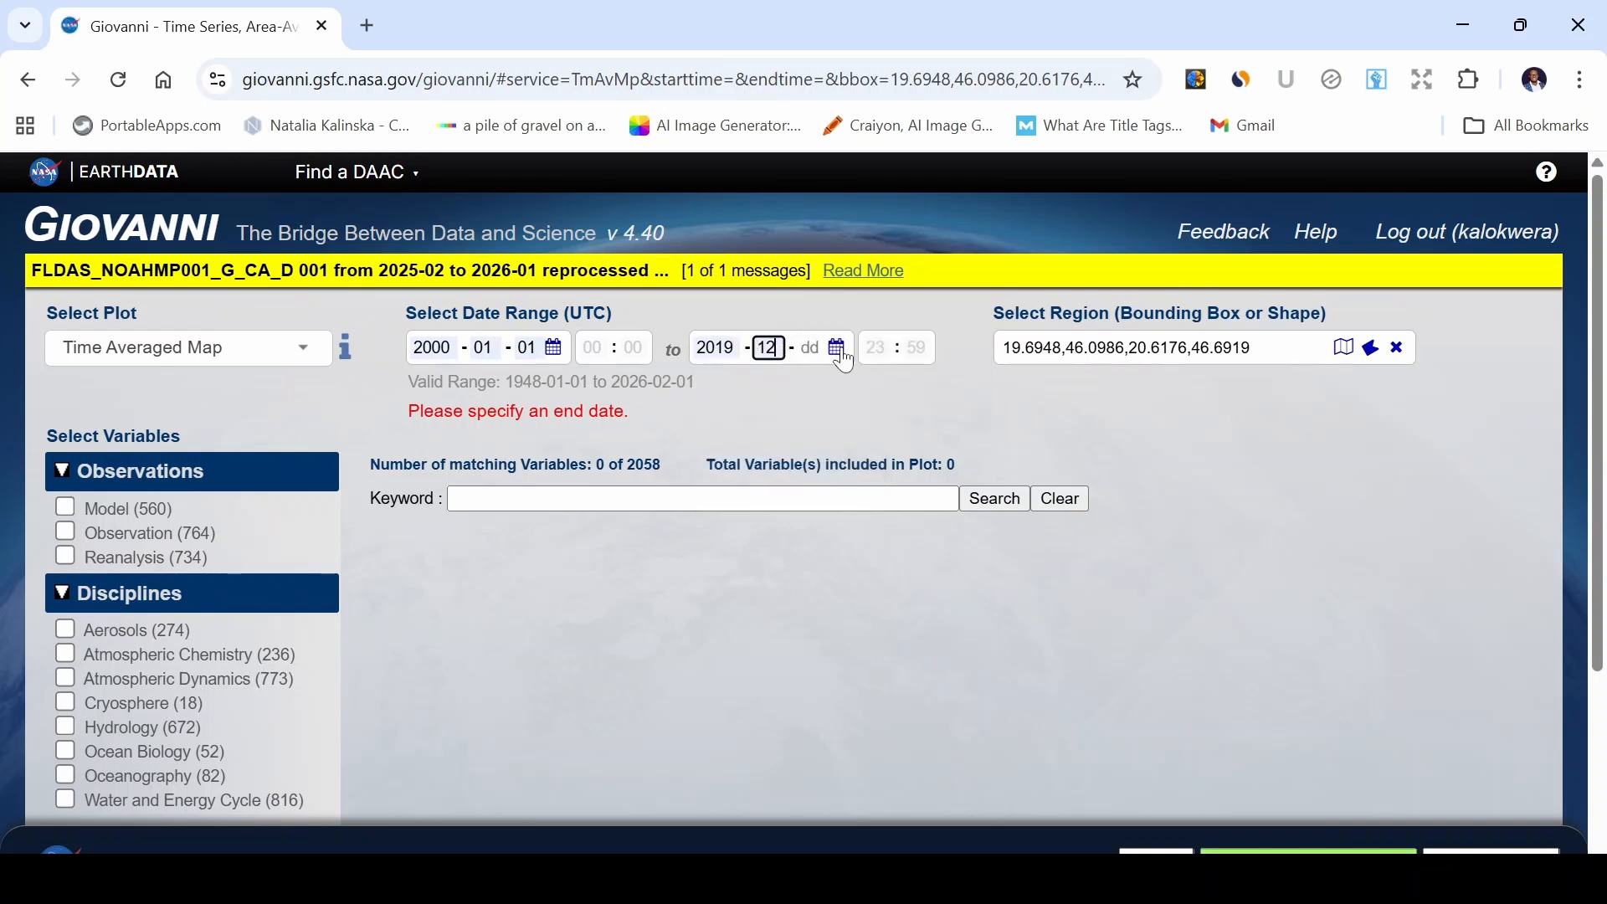
pyautogui.press('Tab')
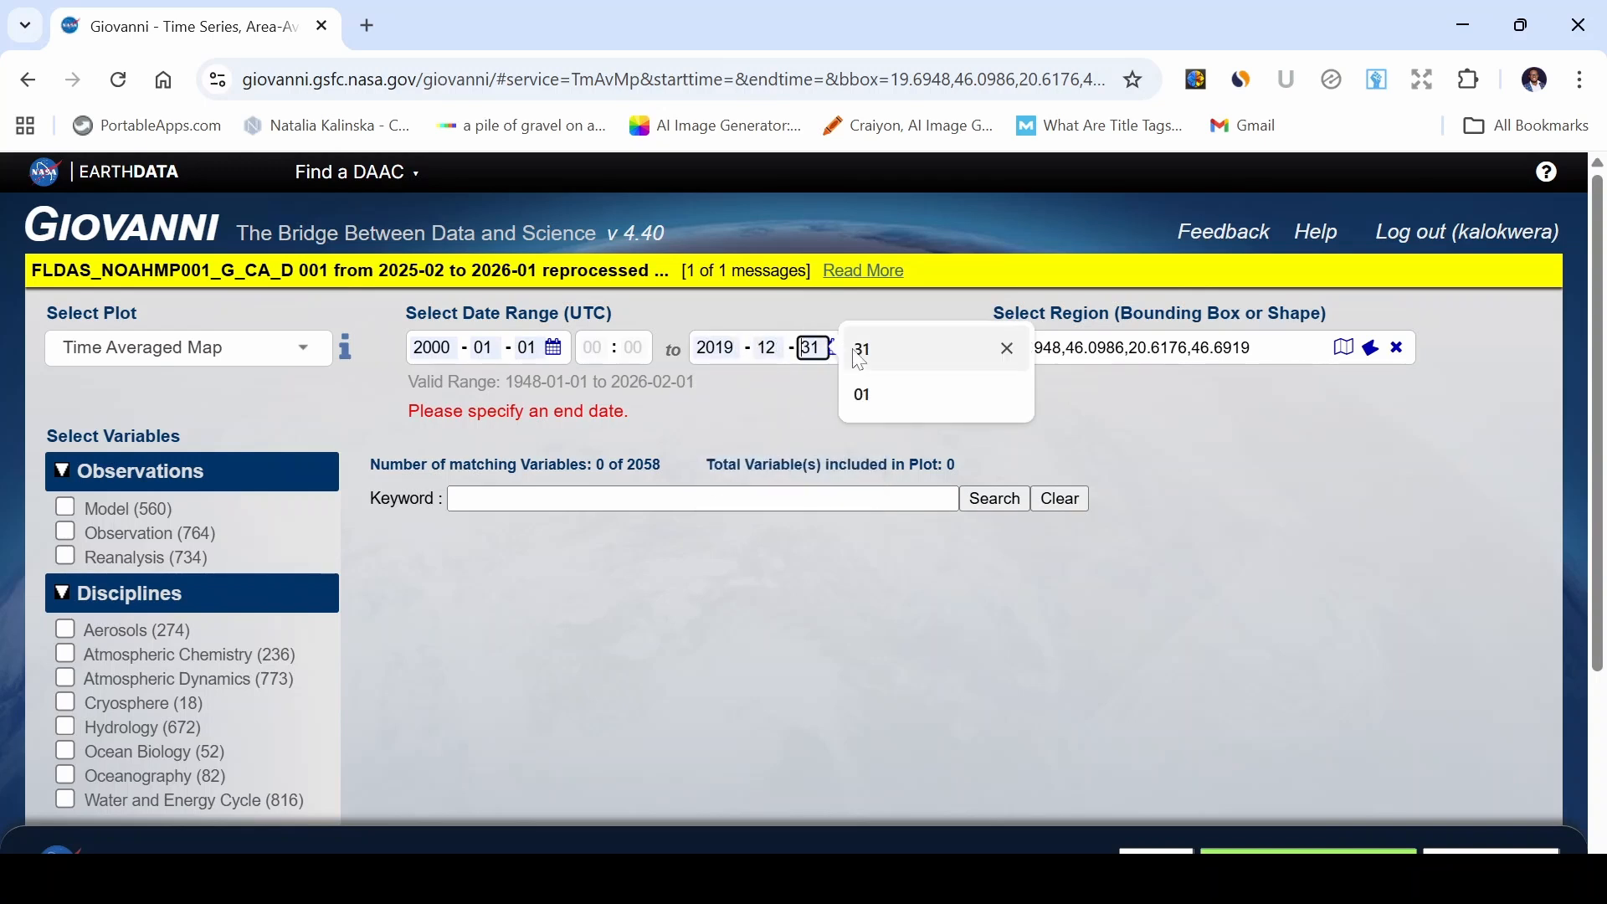
pyautogui.click(884, 350)
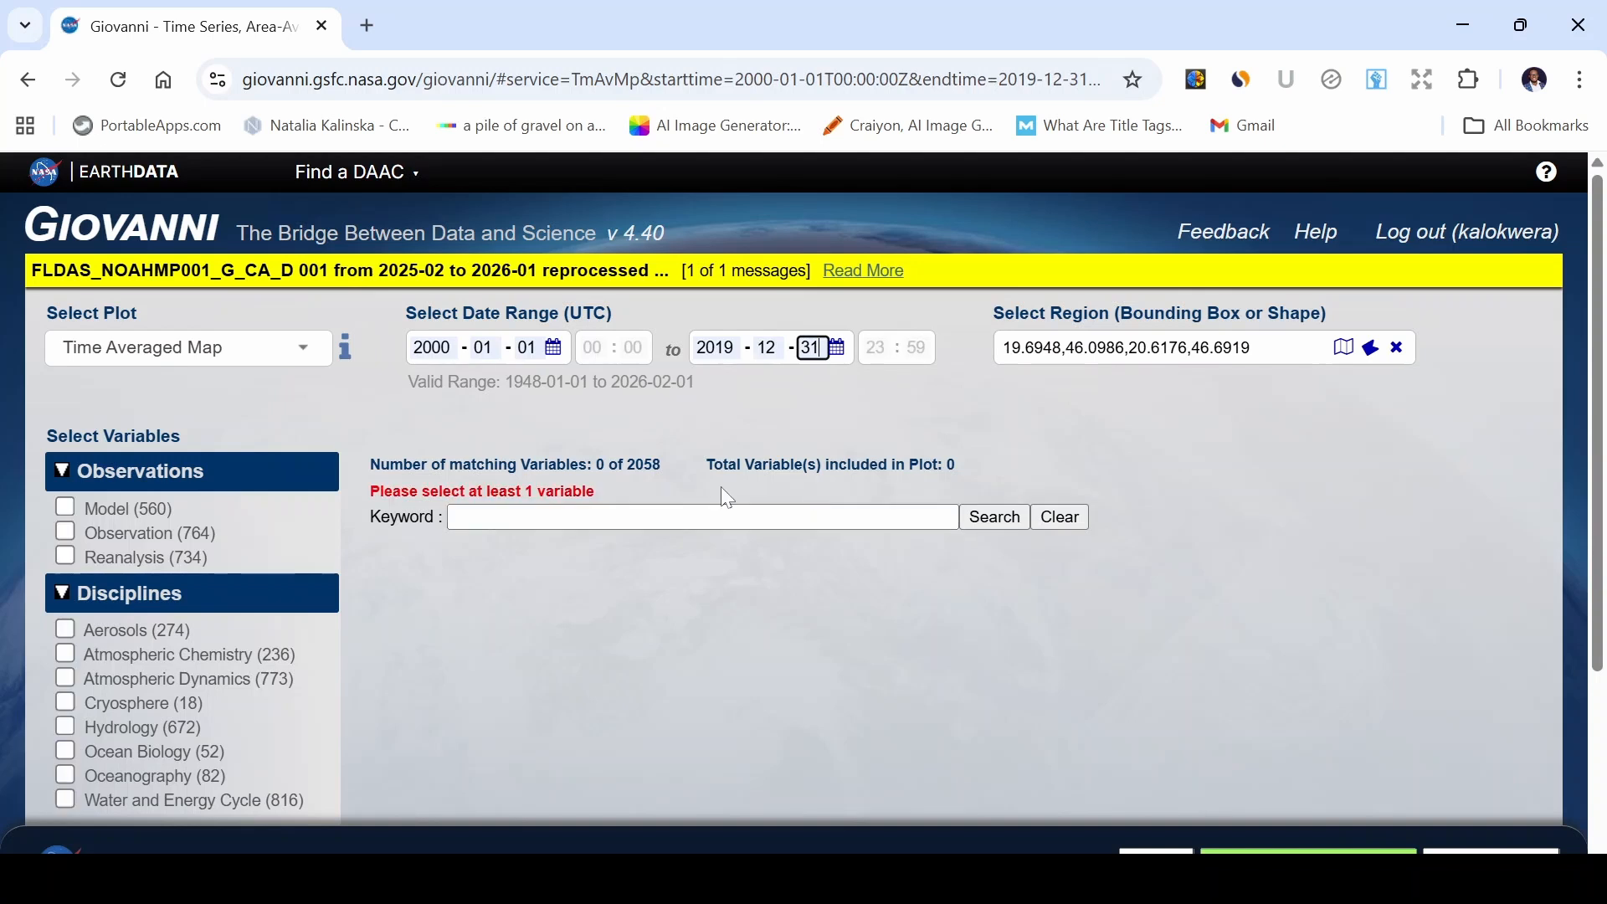
# Filter the variables by the Hydrology discipline.
pyautogui.scroll(-2, 245, 544)
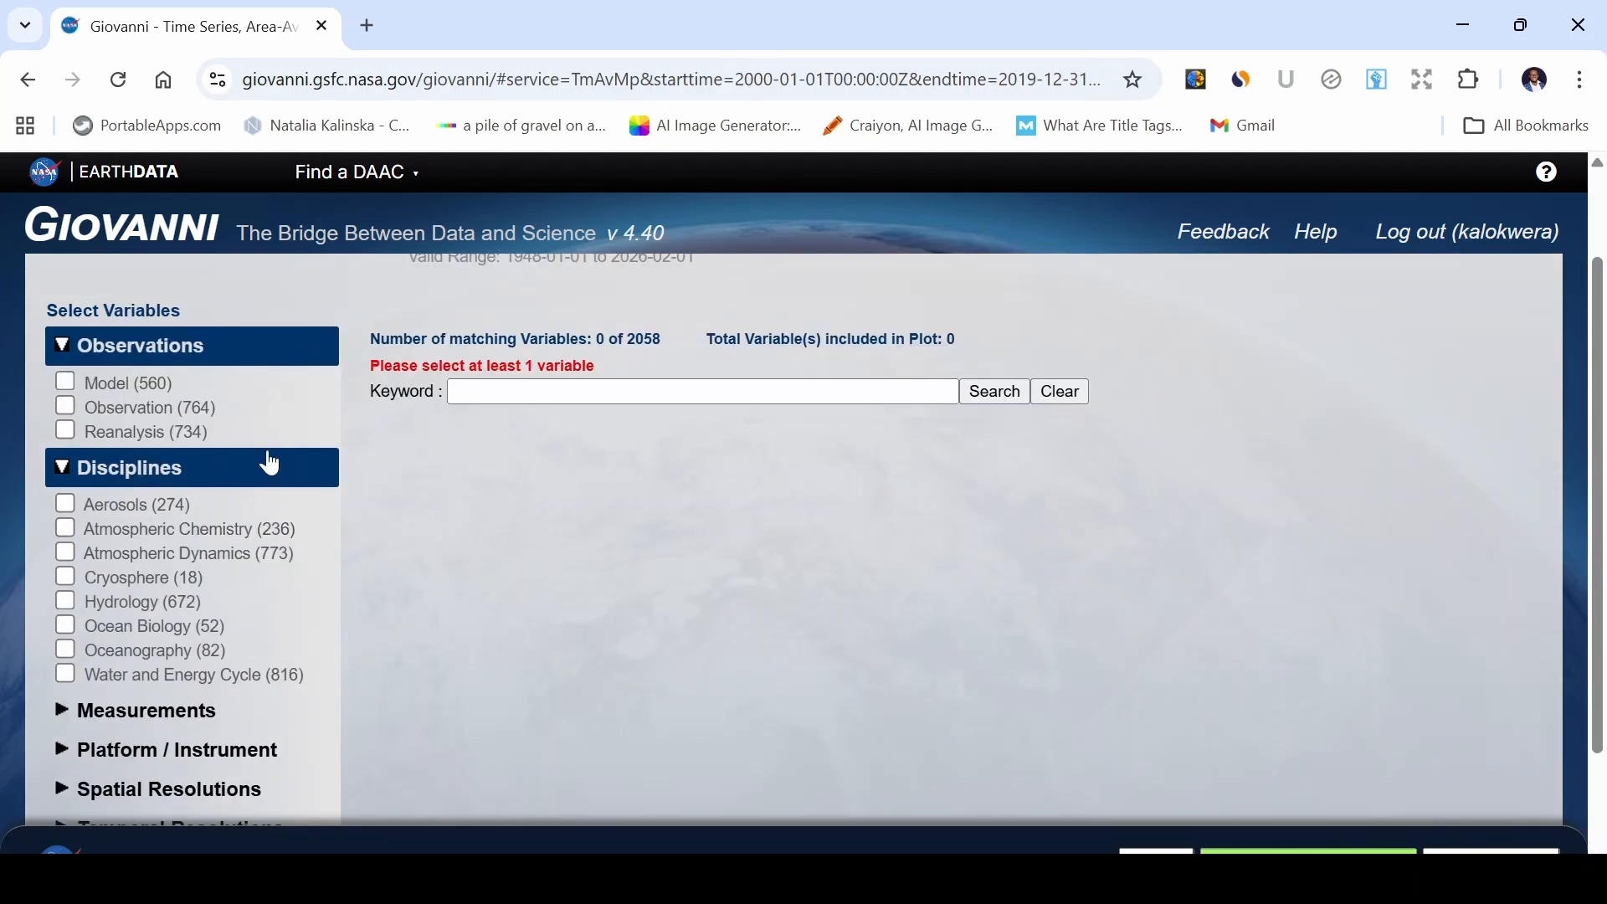
pyautogui.scroll(-1, 252, 474)
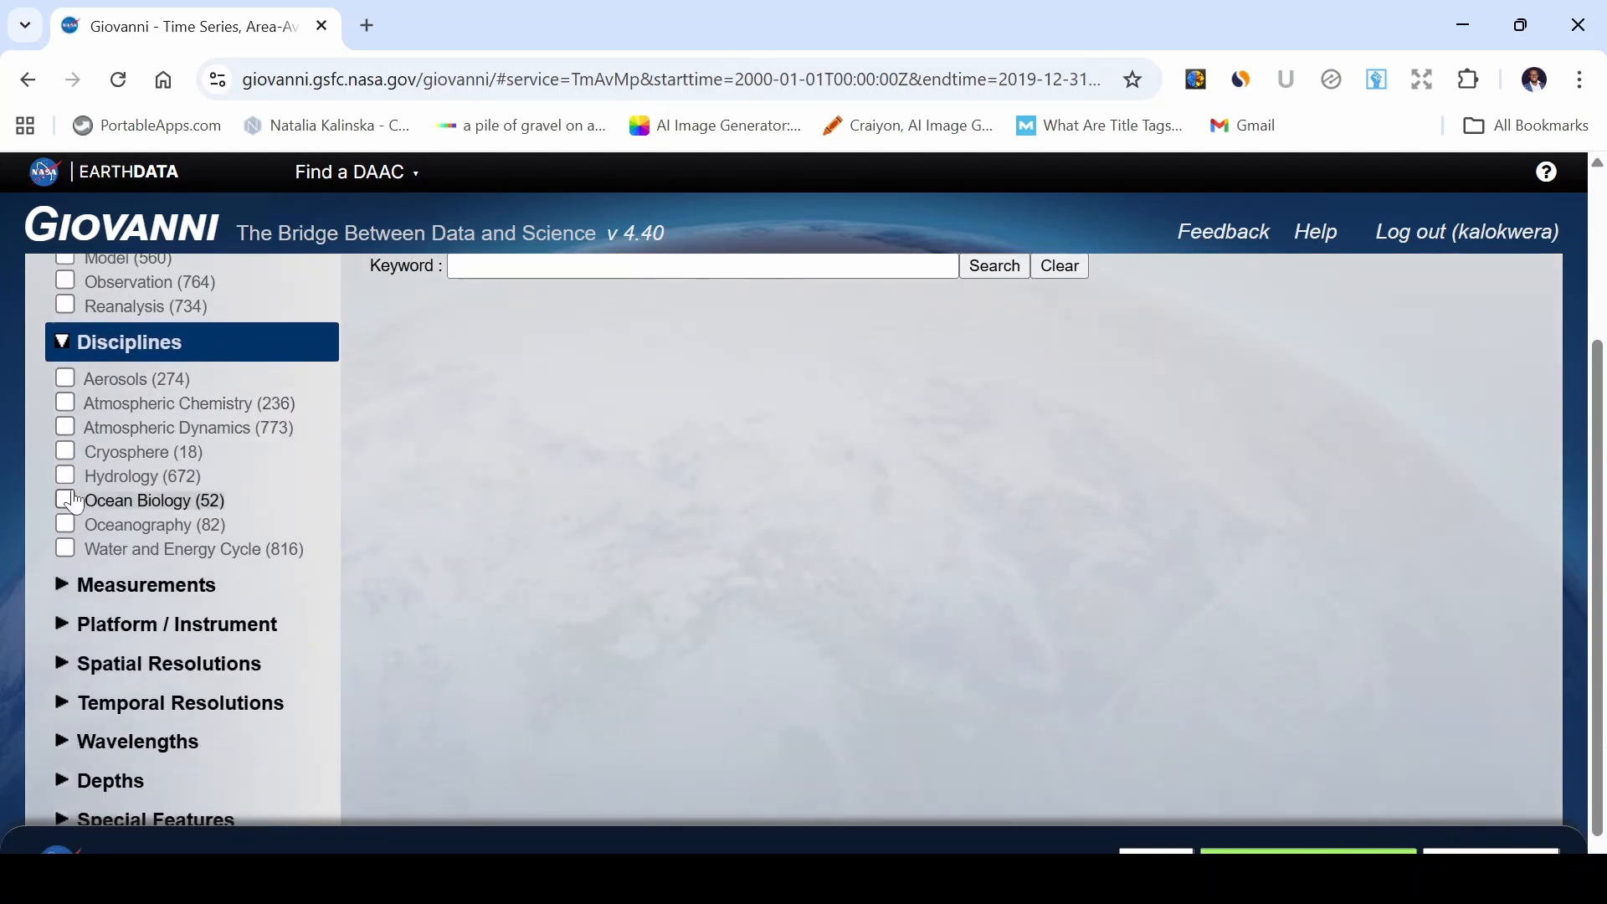
pyautogui.click(132, 478)
# Filter the variables further by the Precipitation measurement.
pyautogui.scroll(-1, 215, 466)
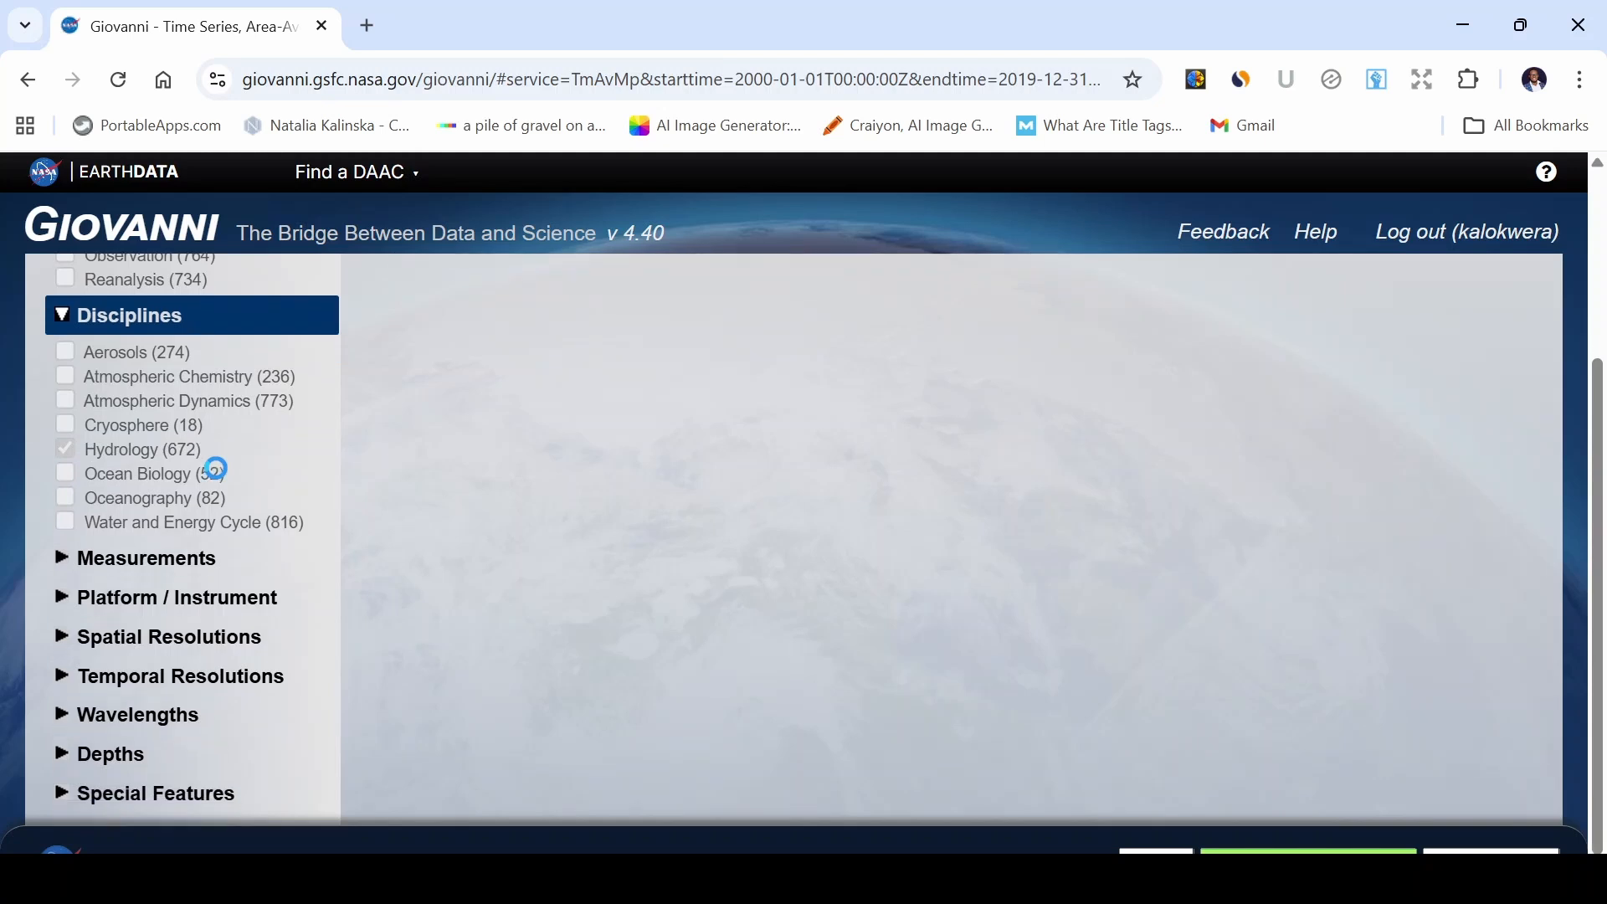
pyautogui.click(67, 521)
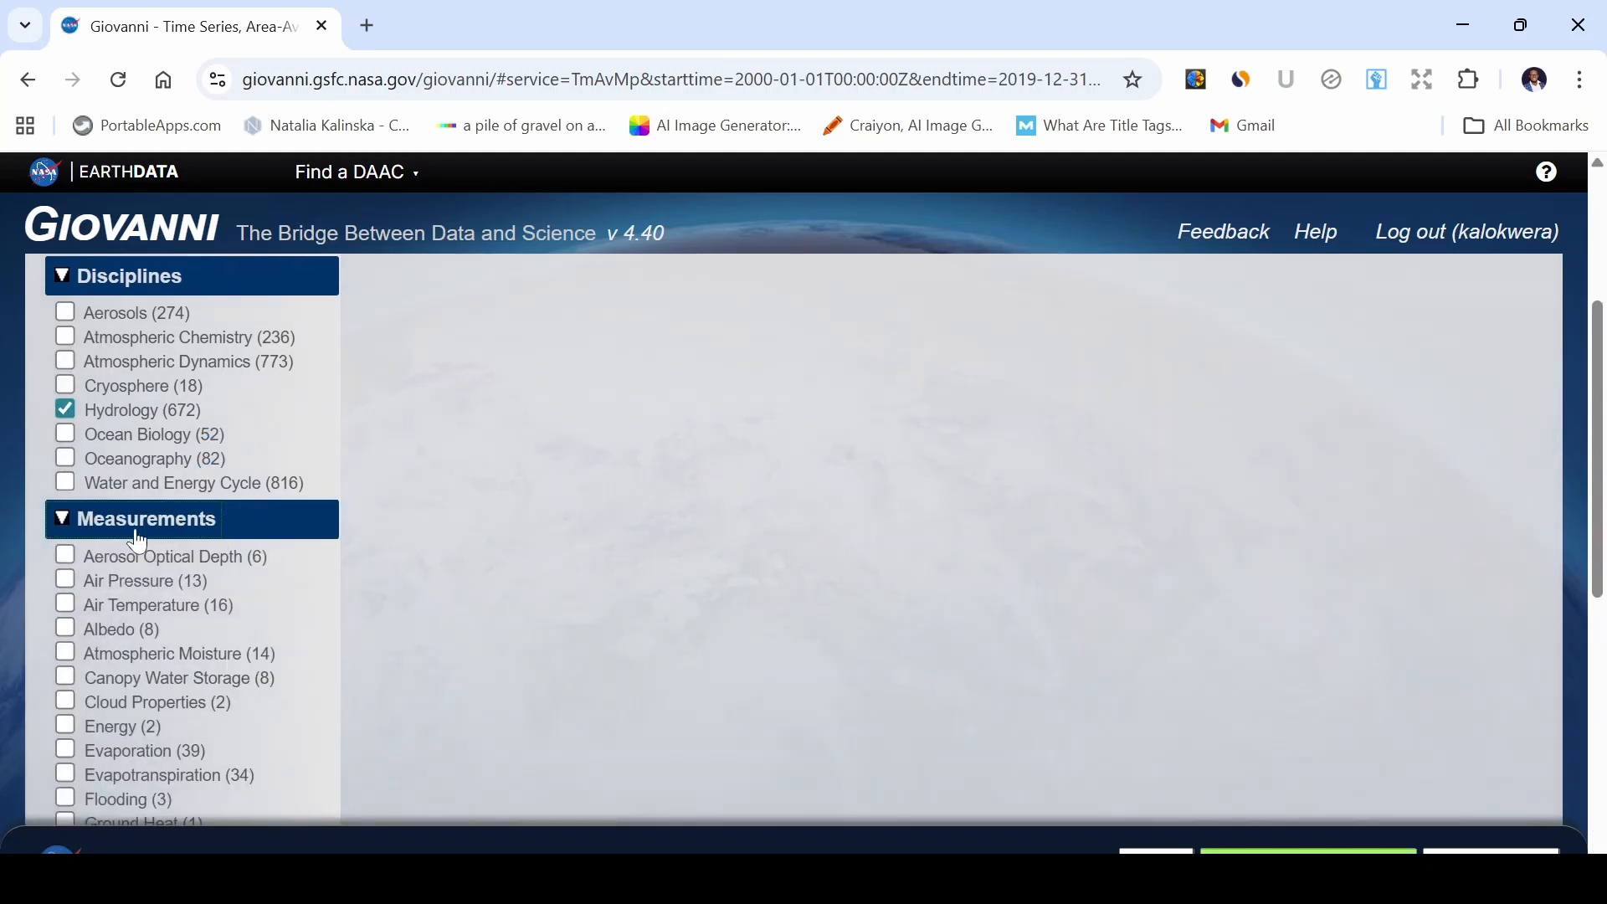
pyautogui.scroll(-3, 138, 536)
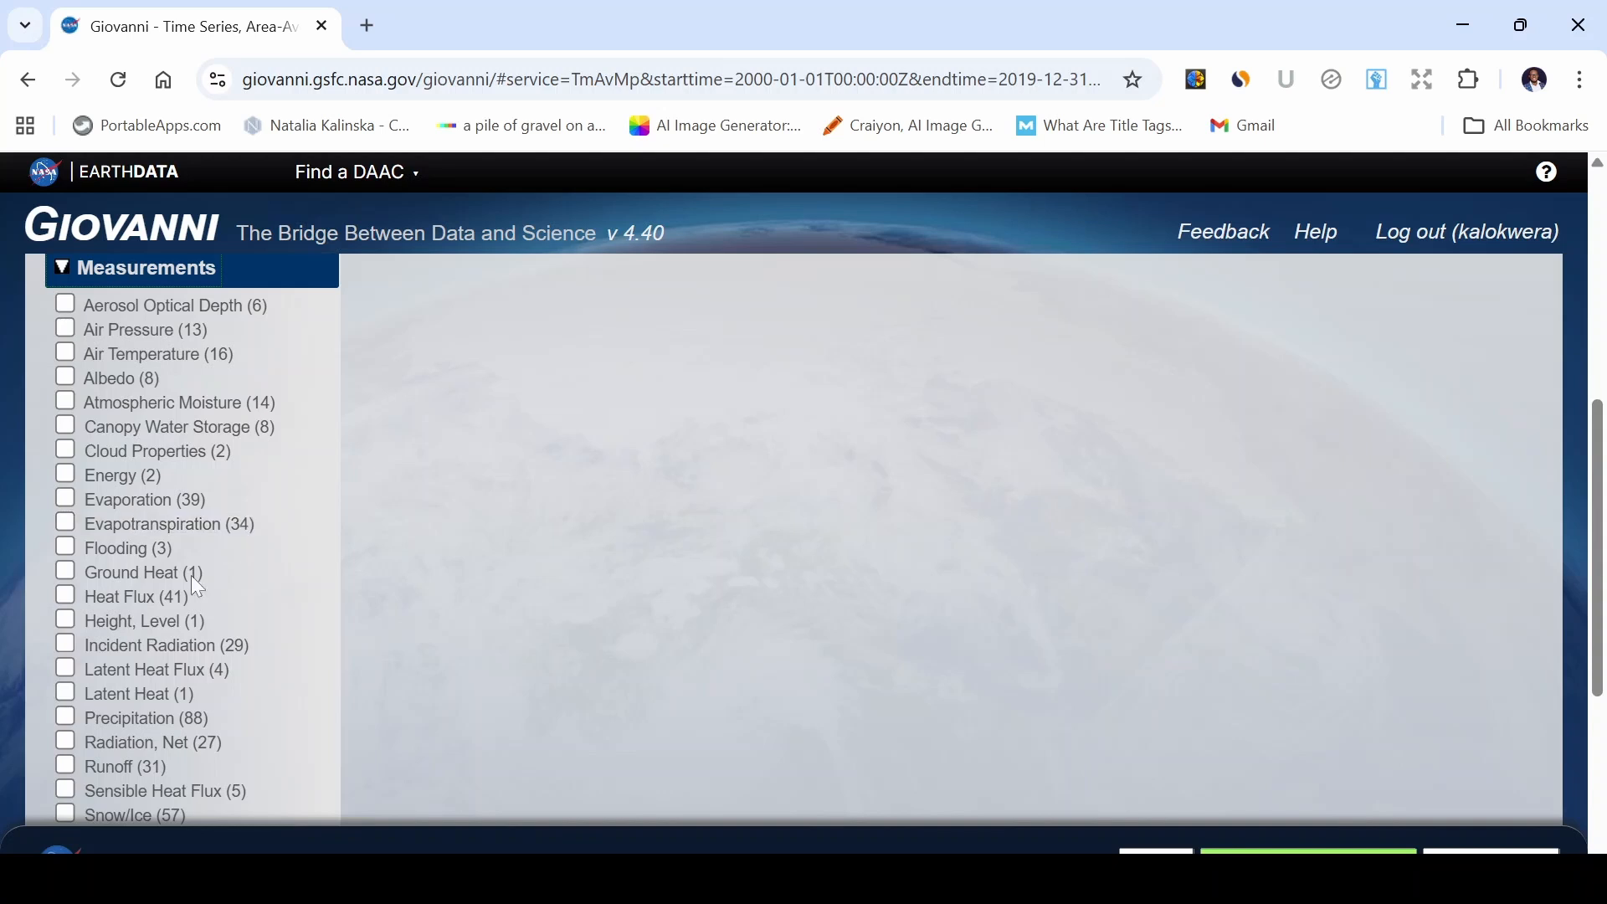
pyautogui.click(65, 719)
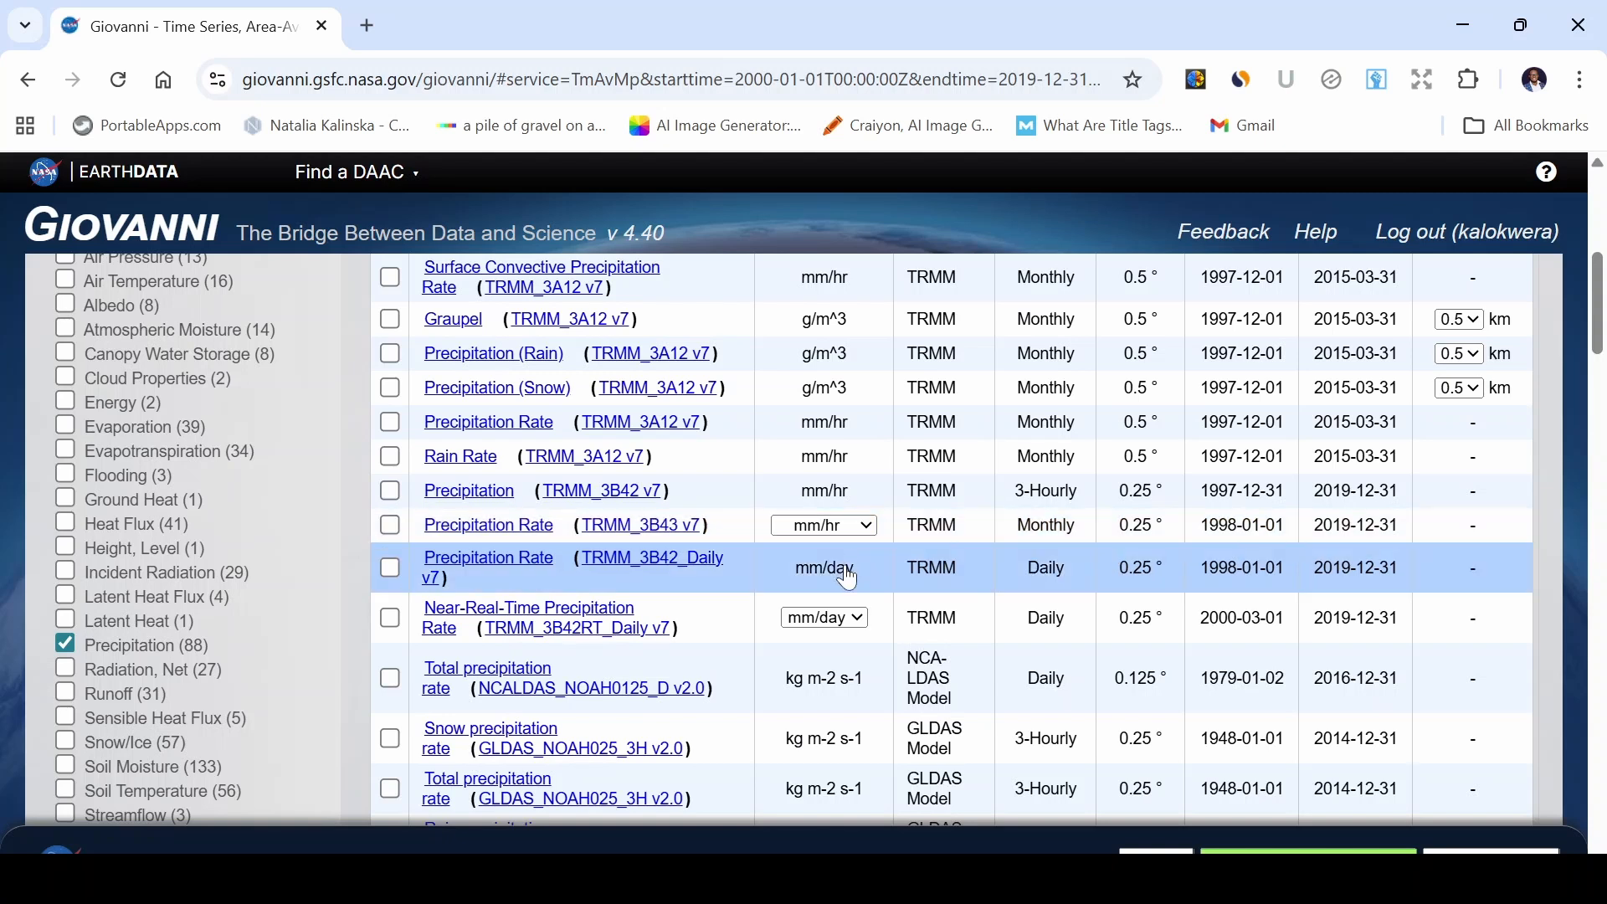
# Select the Precipitation Rate (TRMM_3B42_Daily v7) variable.
pyautogui.click(390, 569)
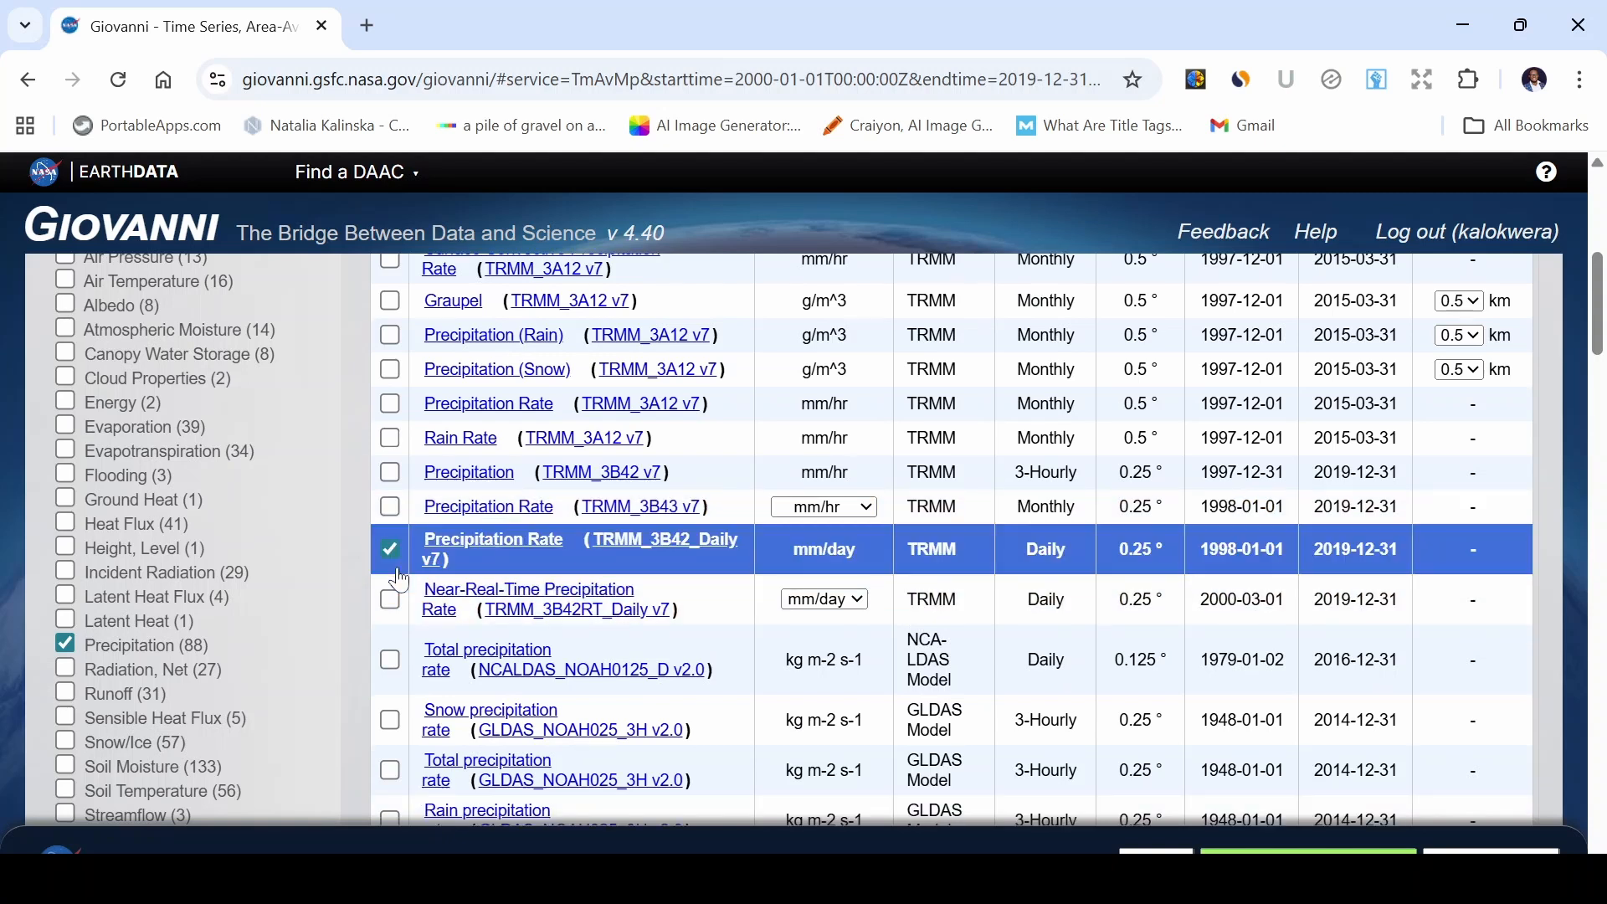
pyautogui.scroll(4, 215, 532)
pyautogui.scroll(3, 216, 521)
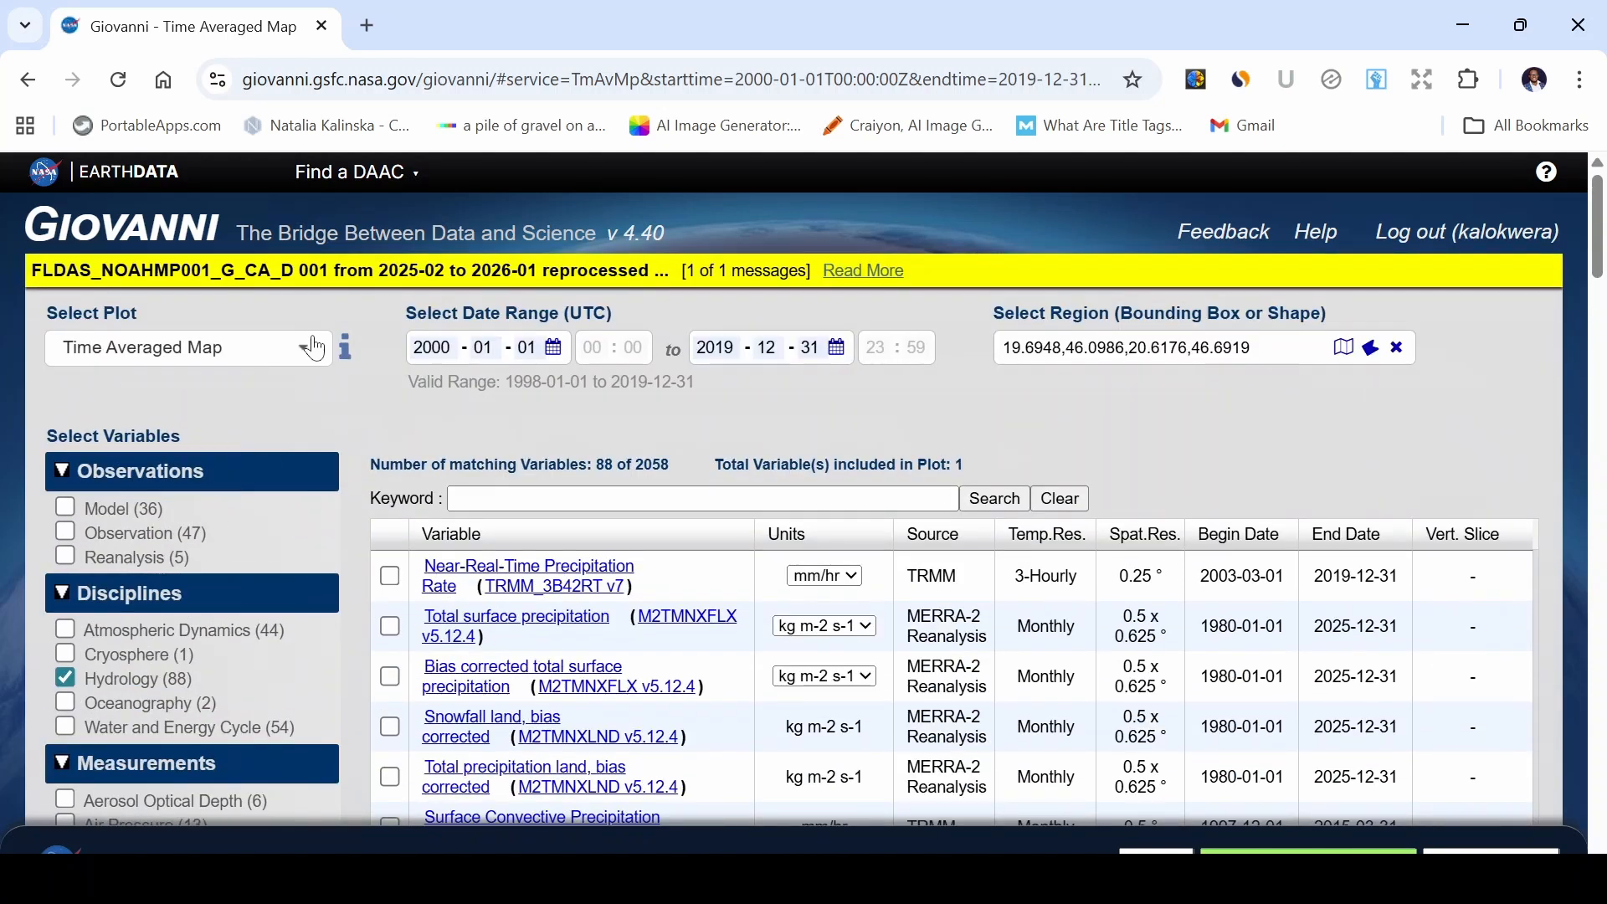
# Switch the plot type to Time Series, Area-Averaged and generate the plot.
pyautogui.click(307, 358)
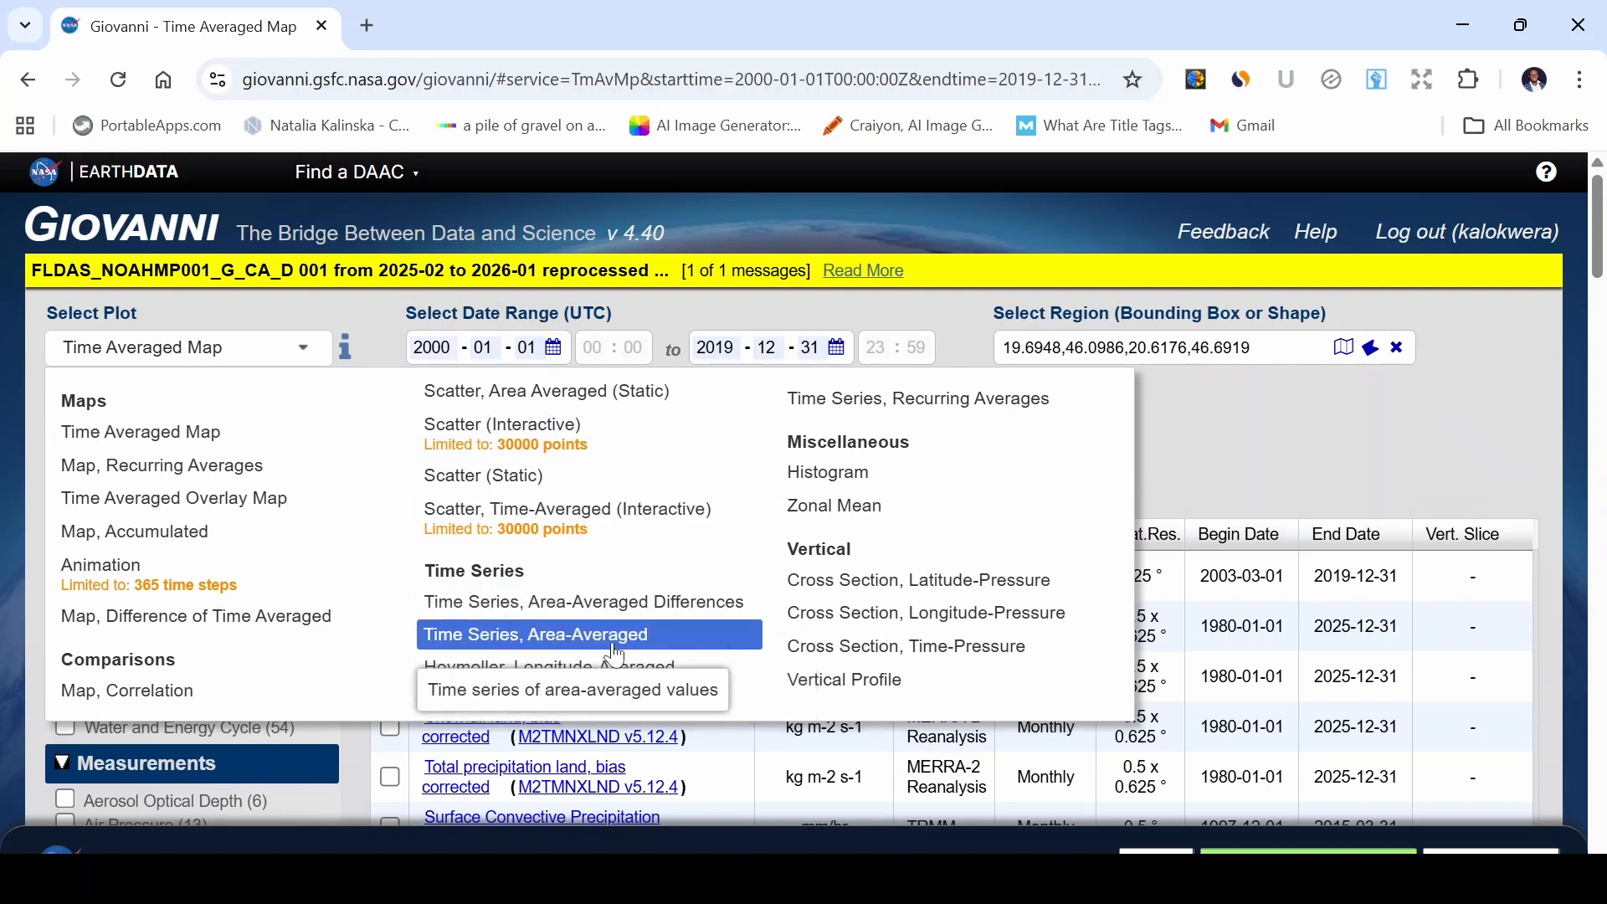
pyautogui.click(625, 643)
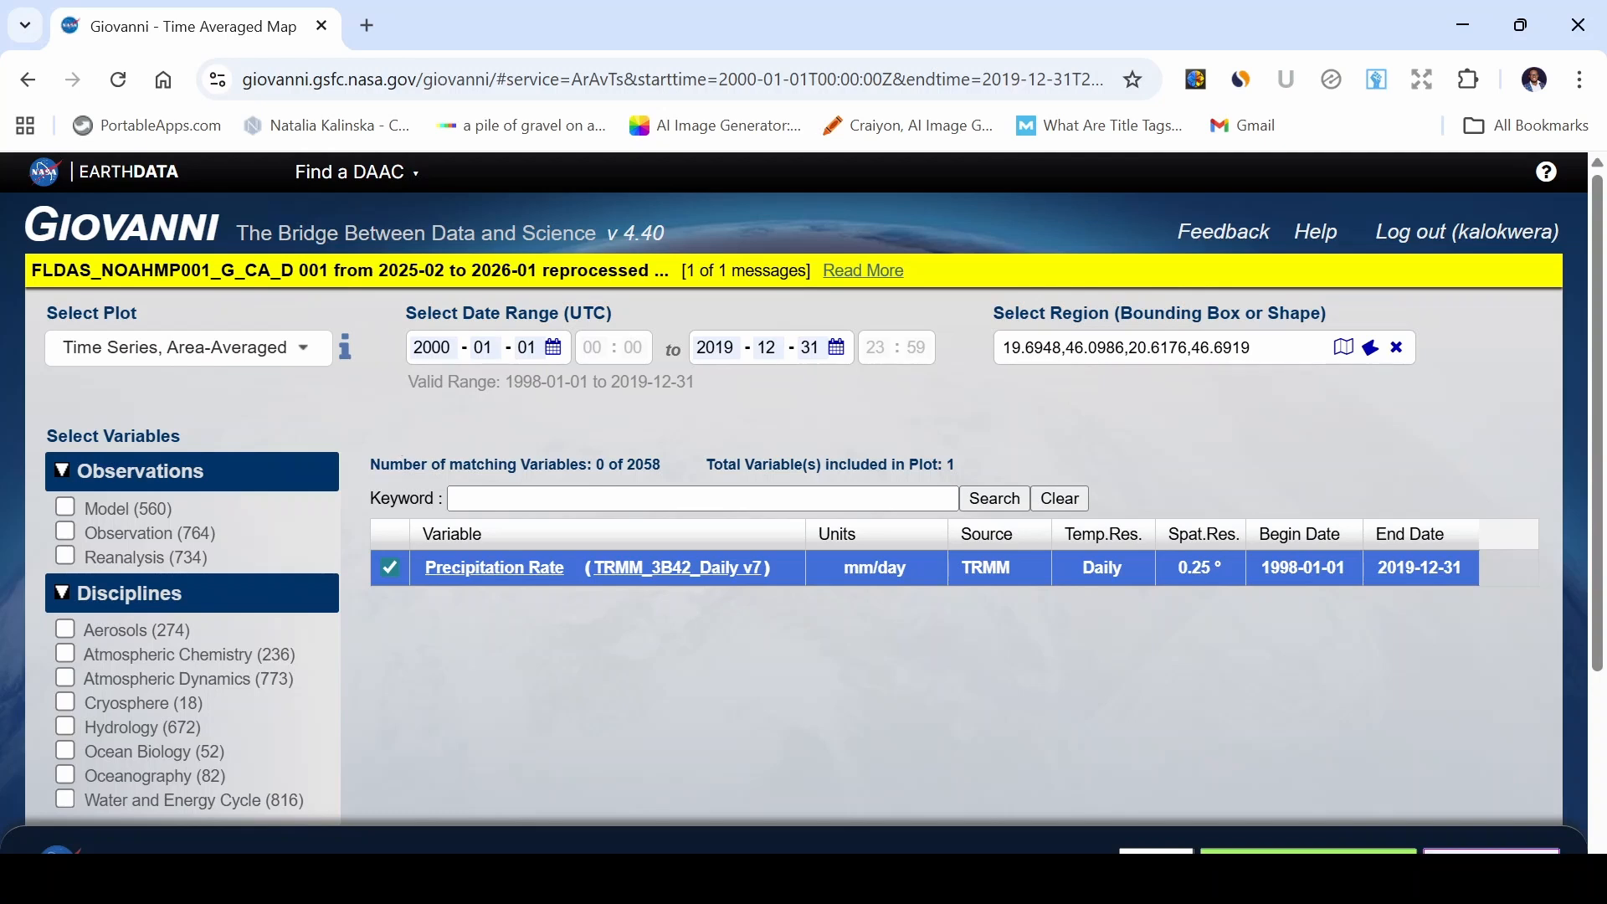
pyautogui.click(1308, 851)
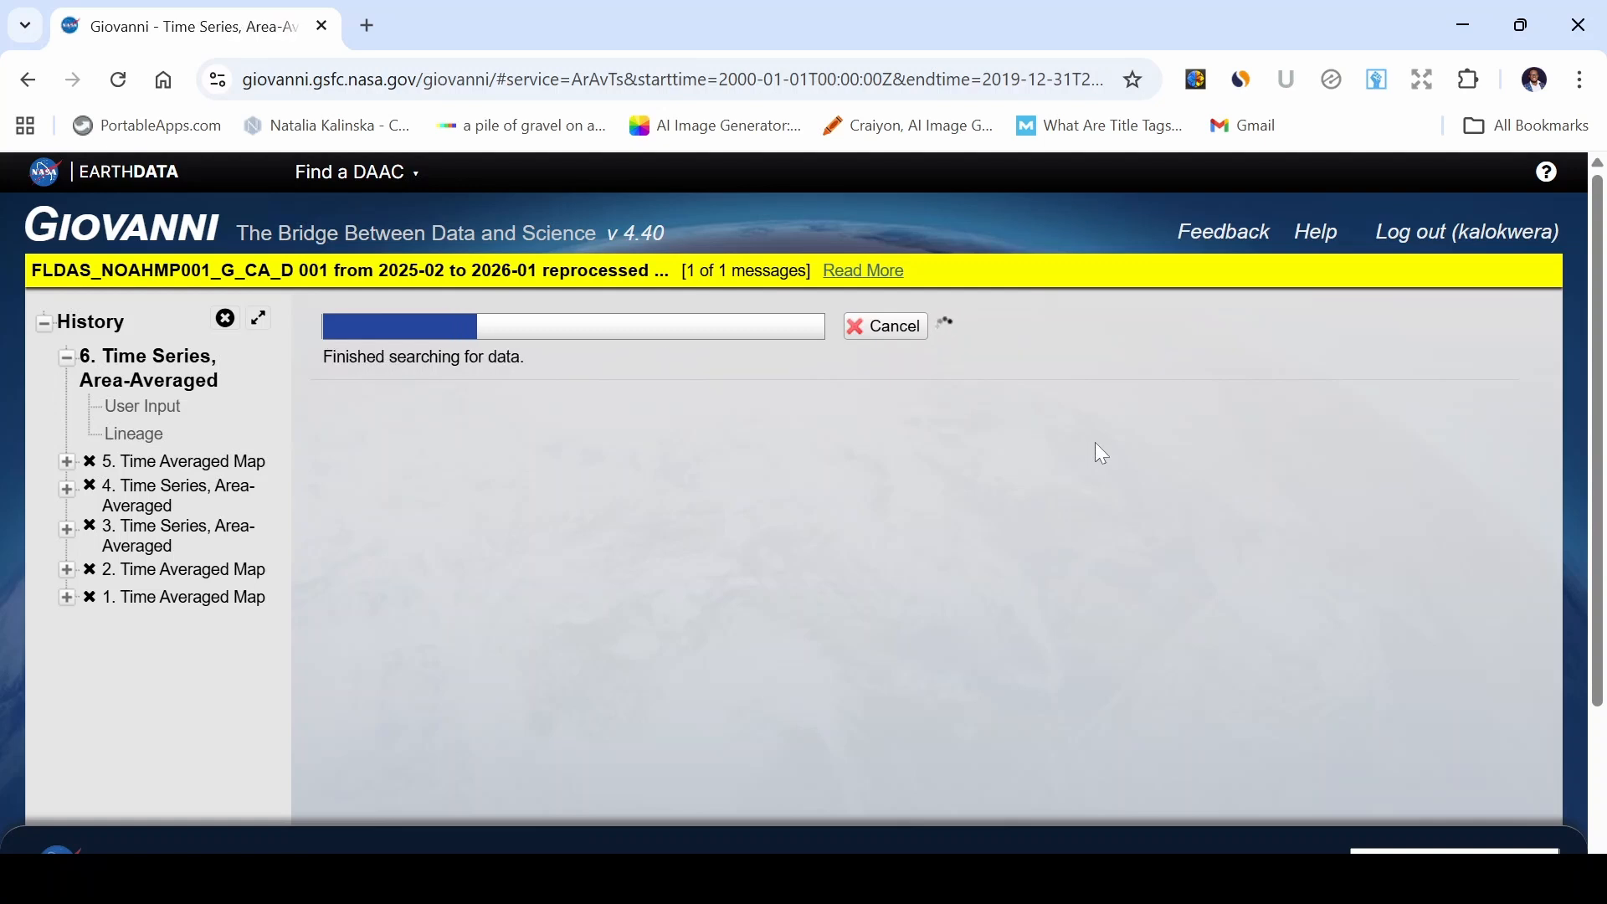
pyautogui.hotkey('ctrl', '-')
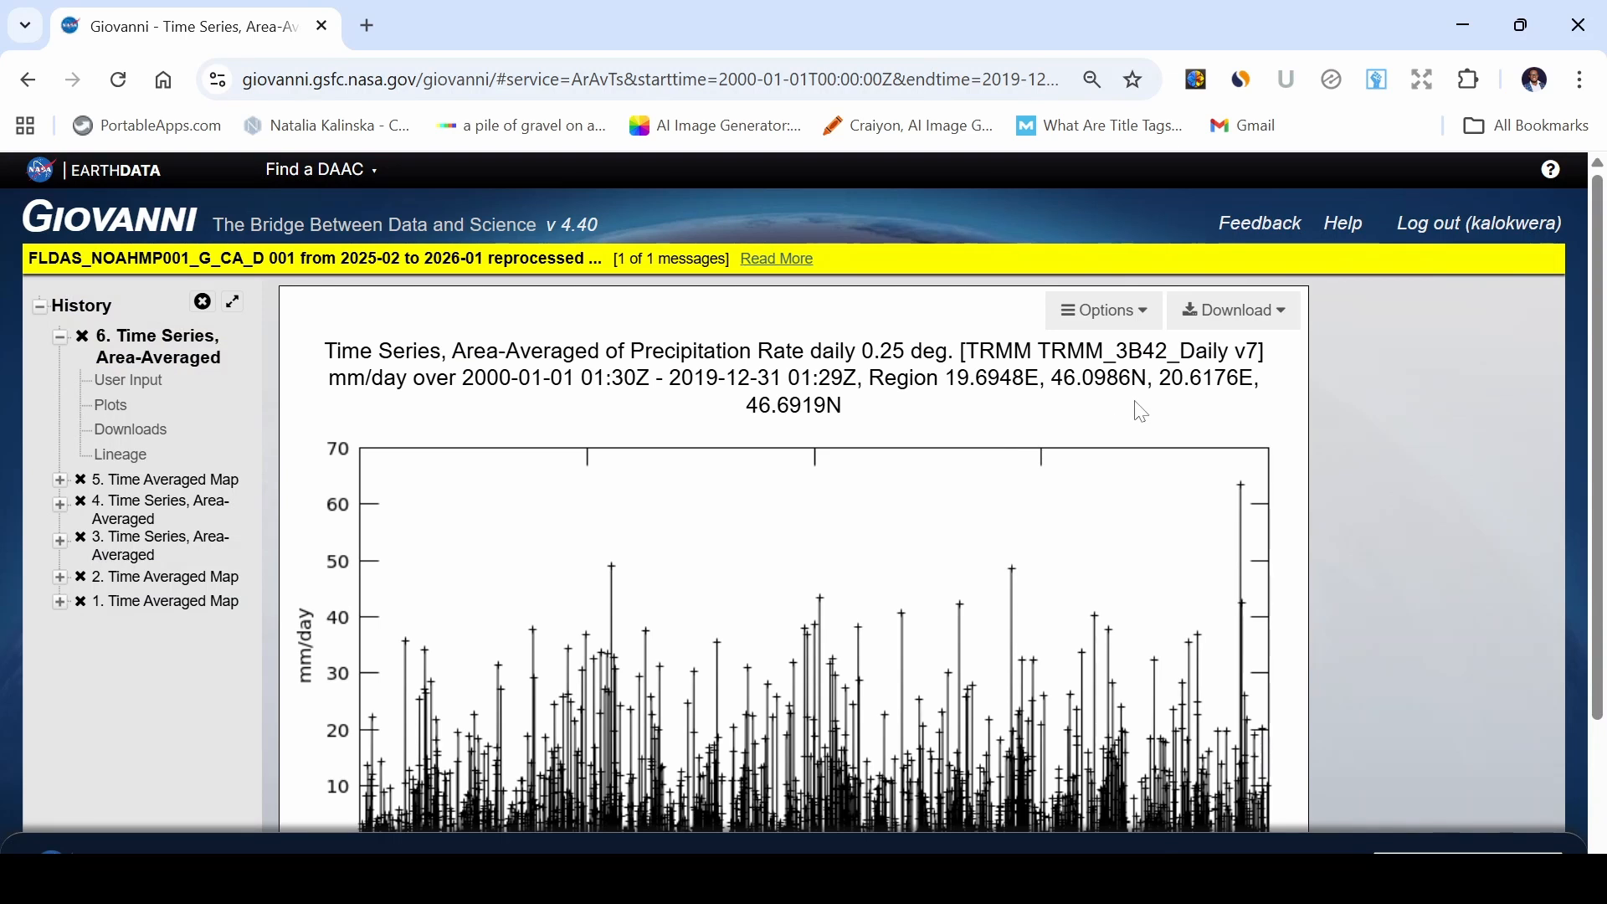
# Download the area-averaged precipitation time series data as a CSV file.
pyautogui.scroll(-1, 1141, 412)
pyautogui.scroll(1, 1139, 409)
pyautogui.click(1282, 316)
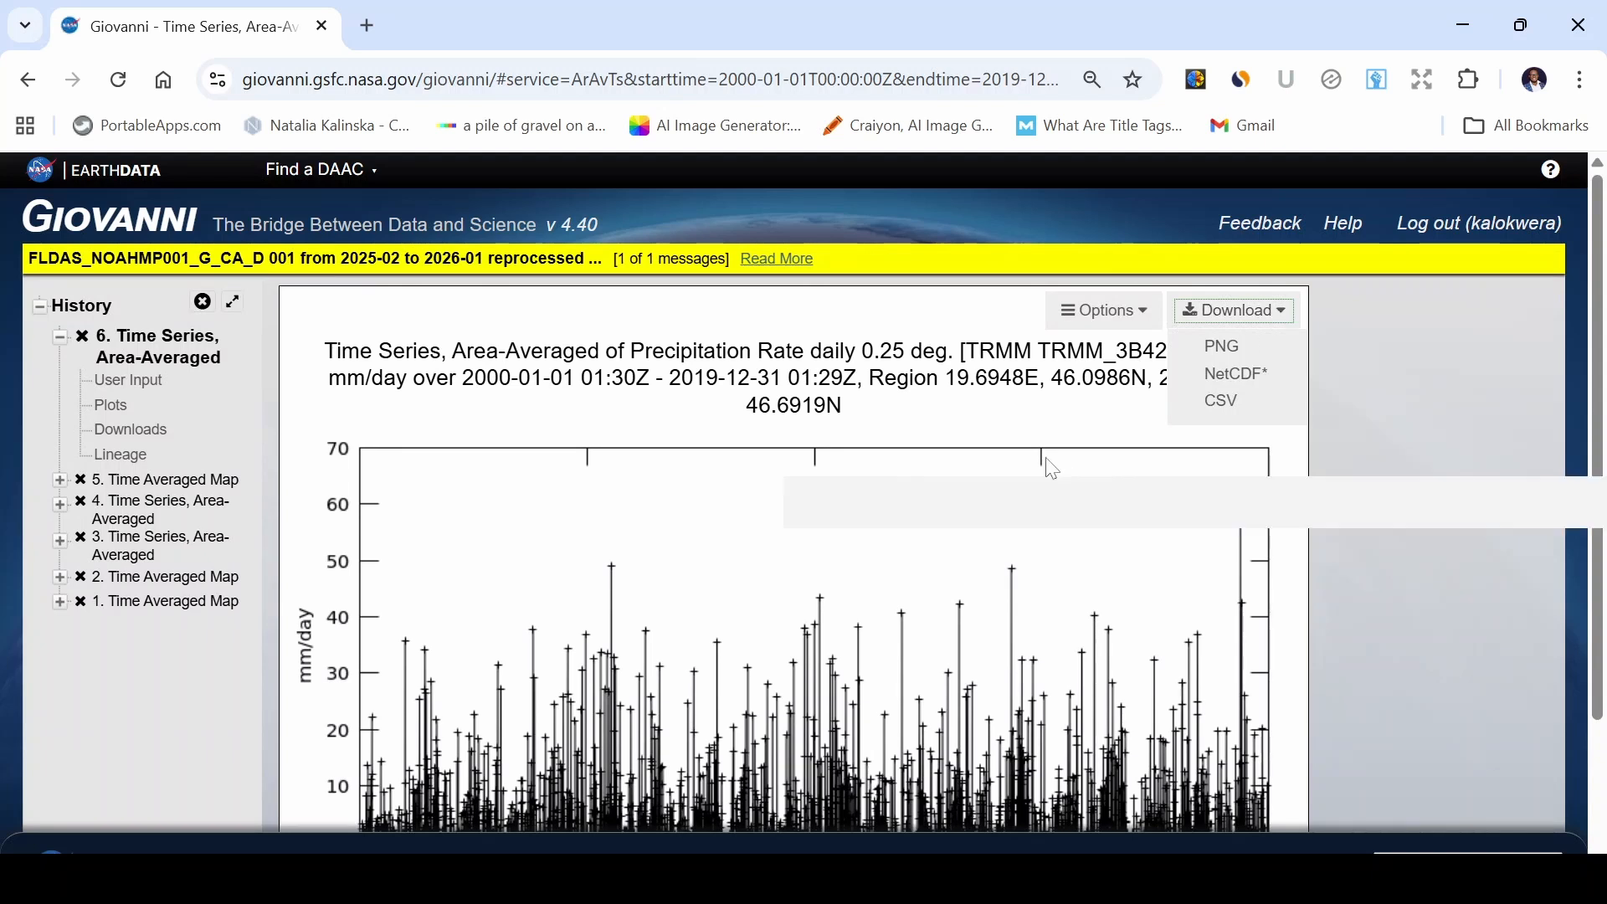
pyautogui.scroll(-3, 1047, 462)
pyautogui.scroll(3, 1051, 469)
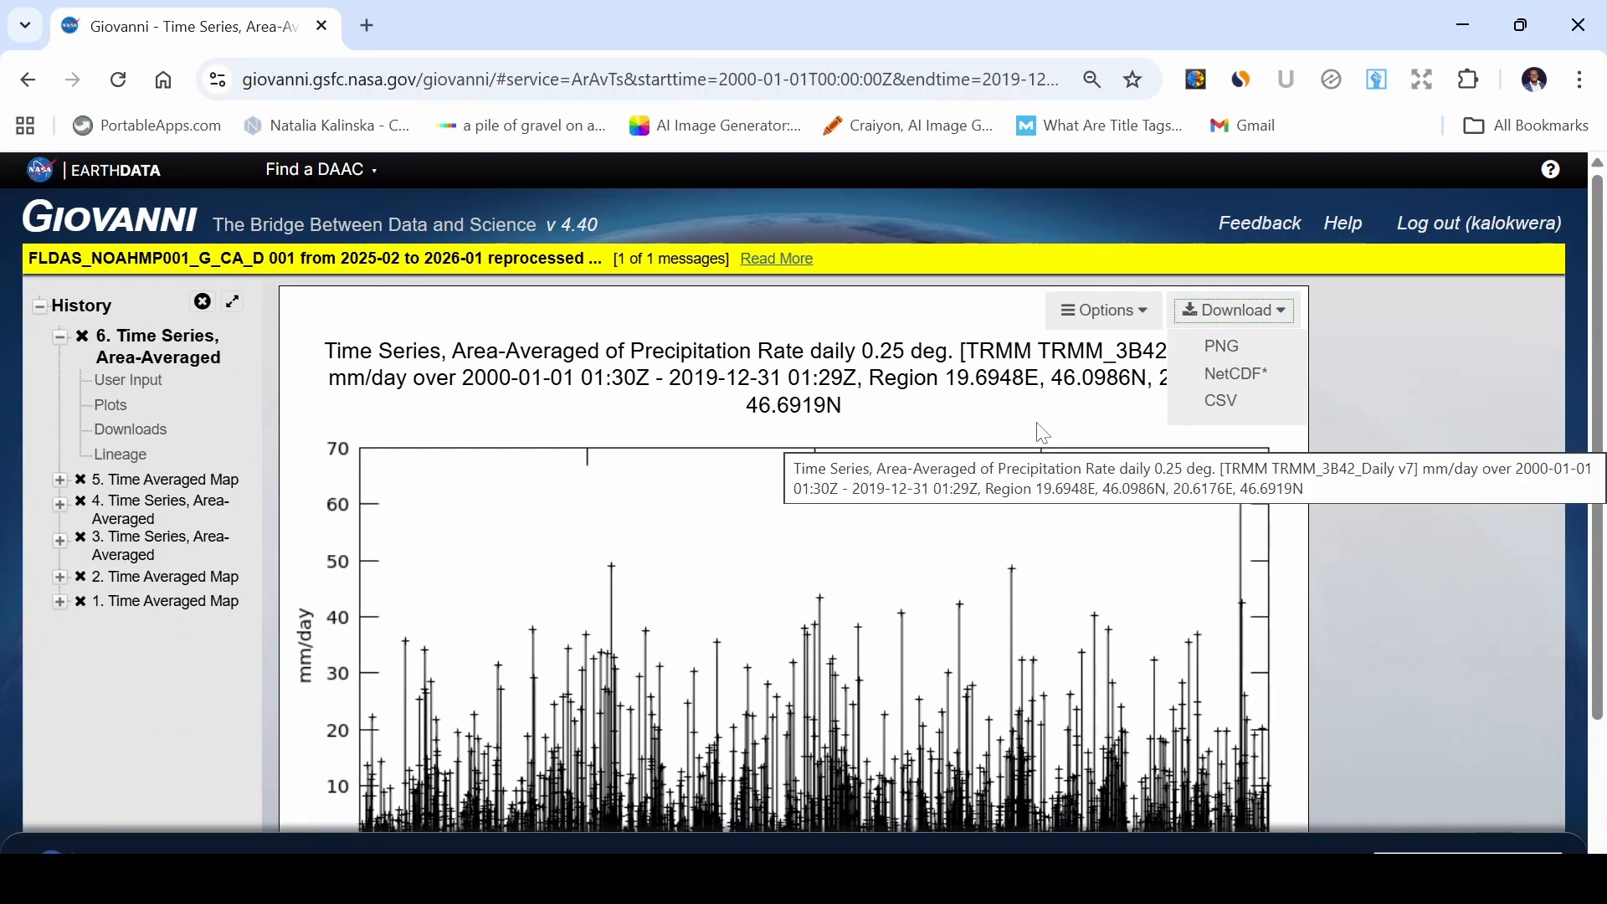
pyautogui.scroll(-3, 1041, 431)
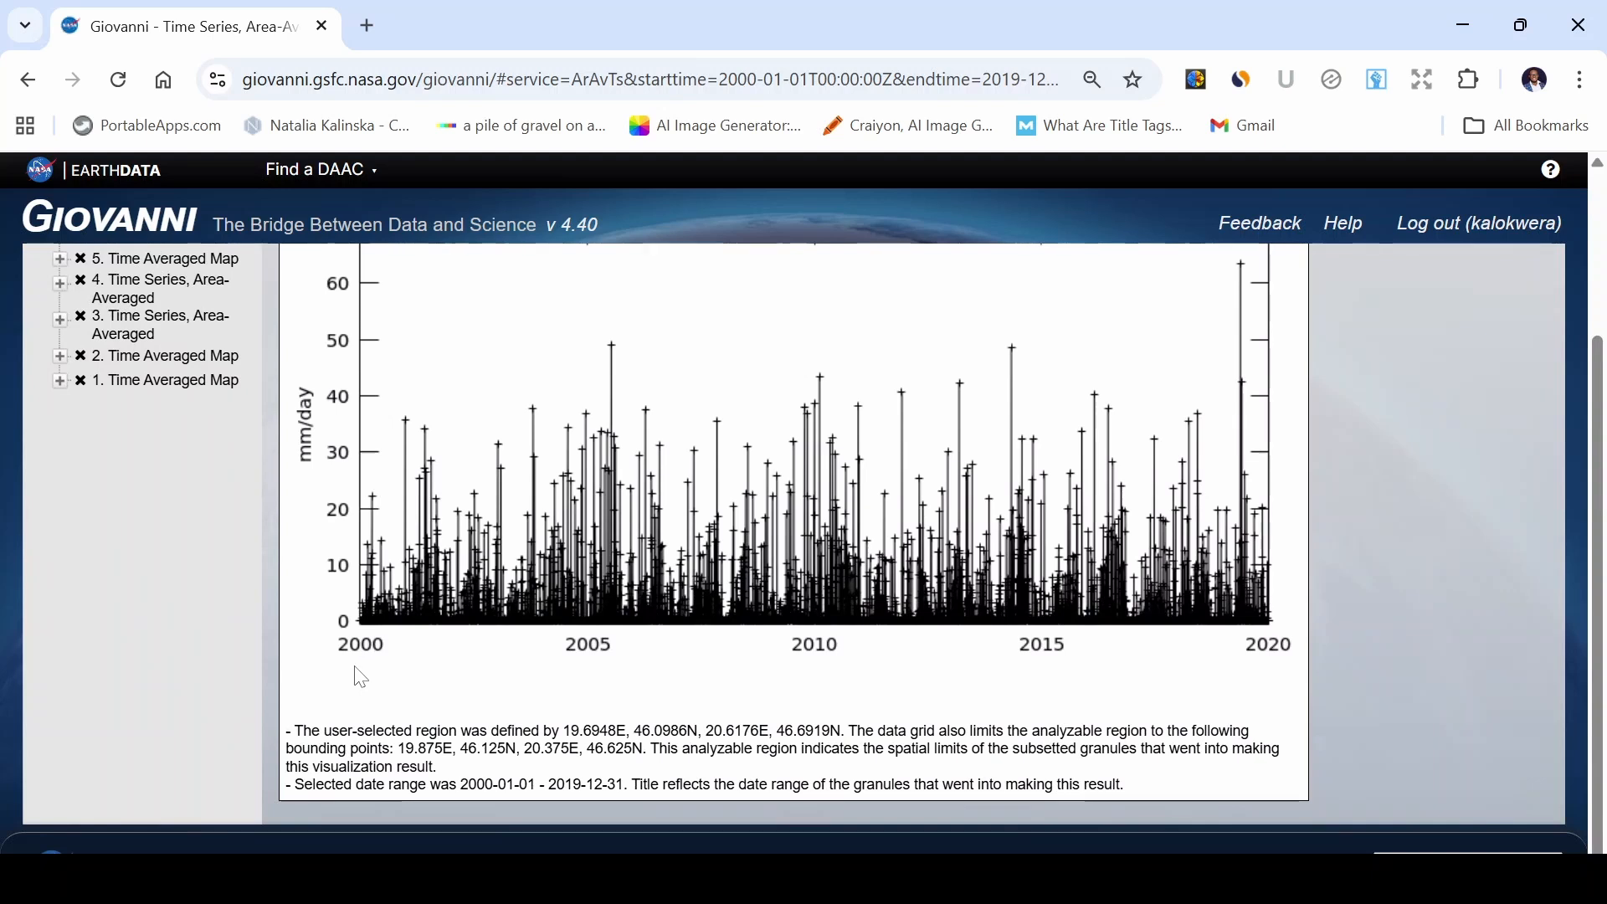
pyautogui.scroll(3, 1220, 670)
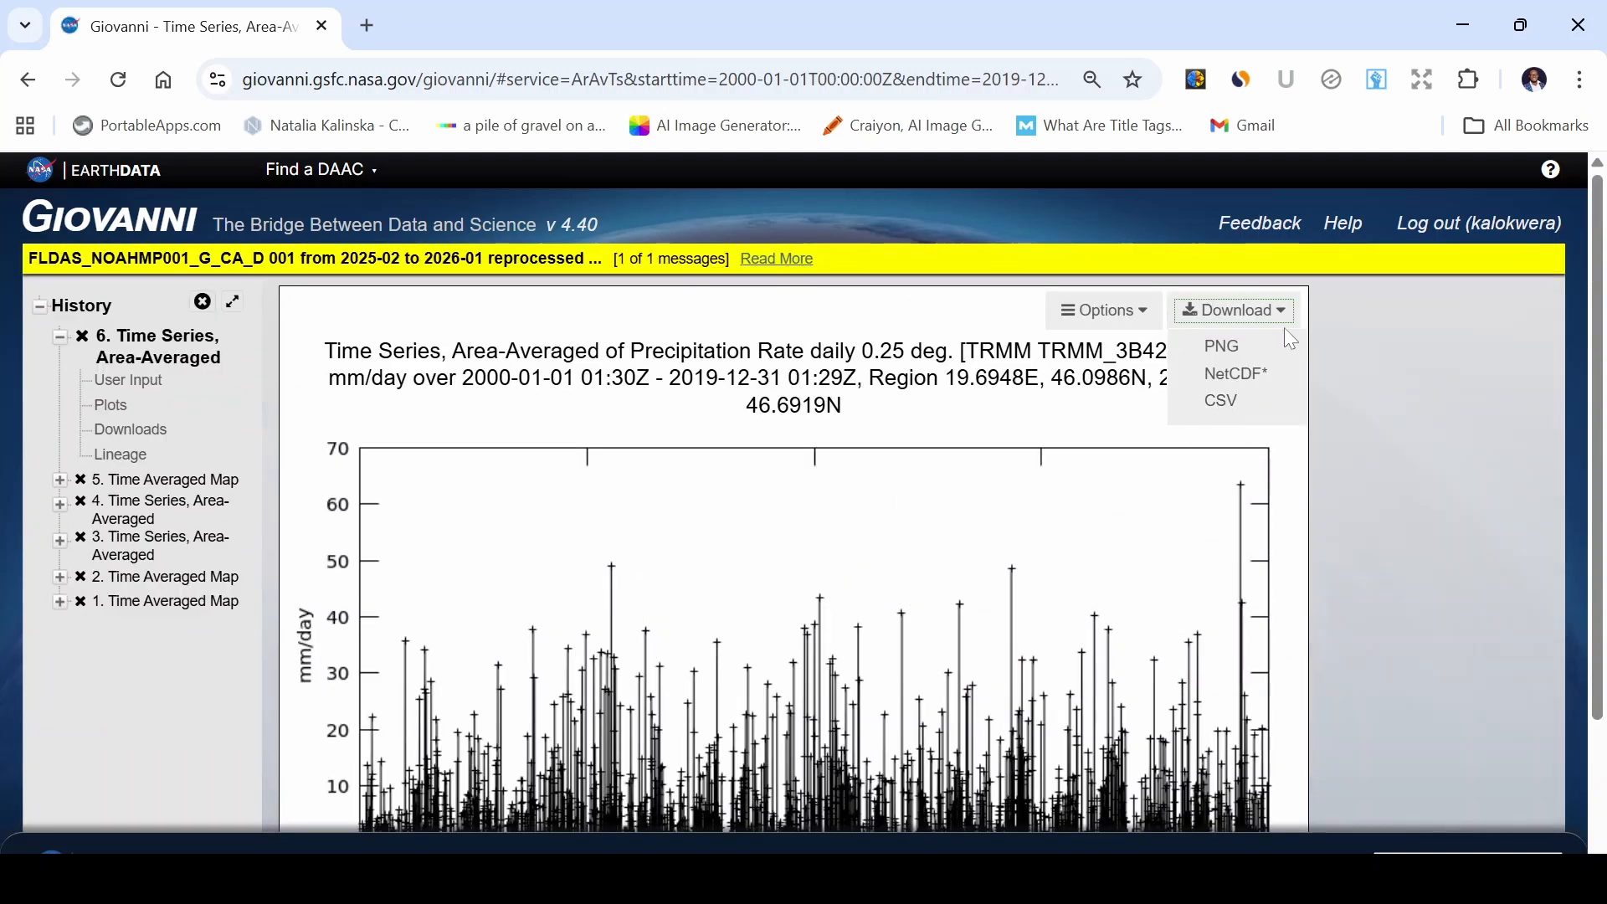
pyautogui.click(1229, 412)
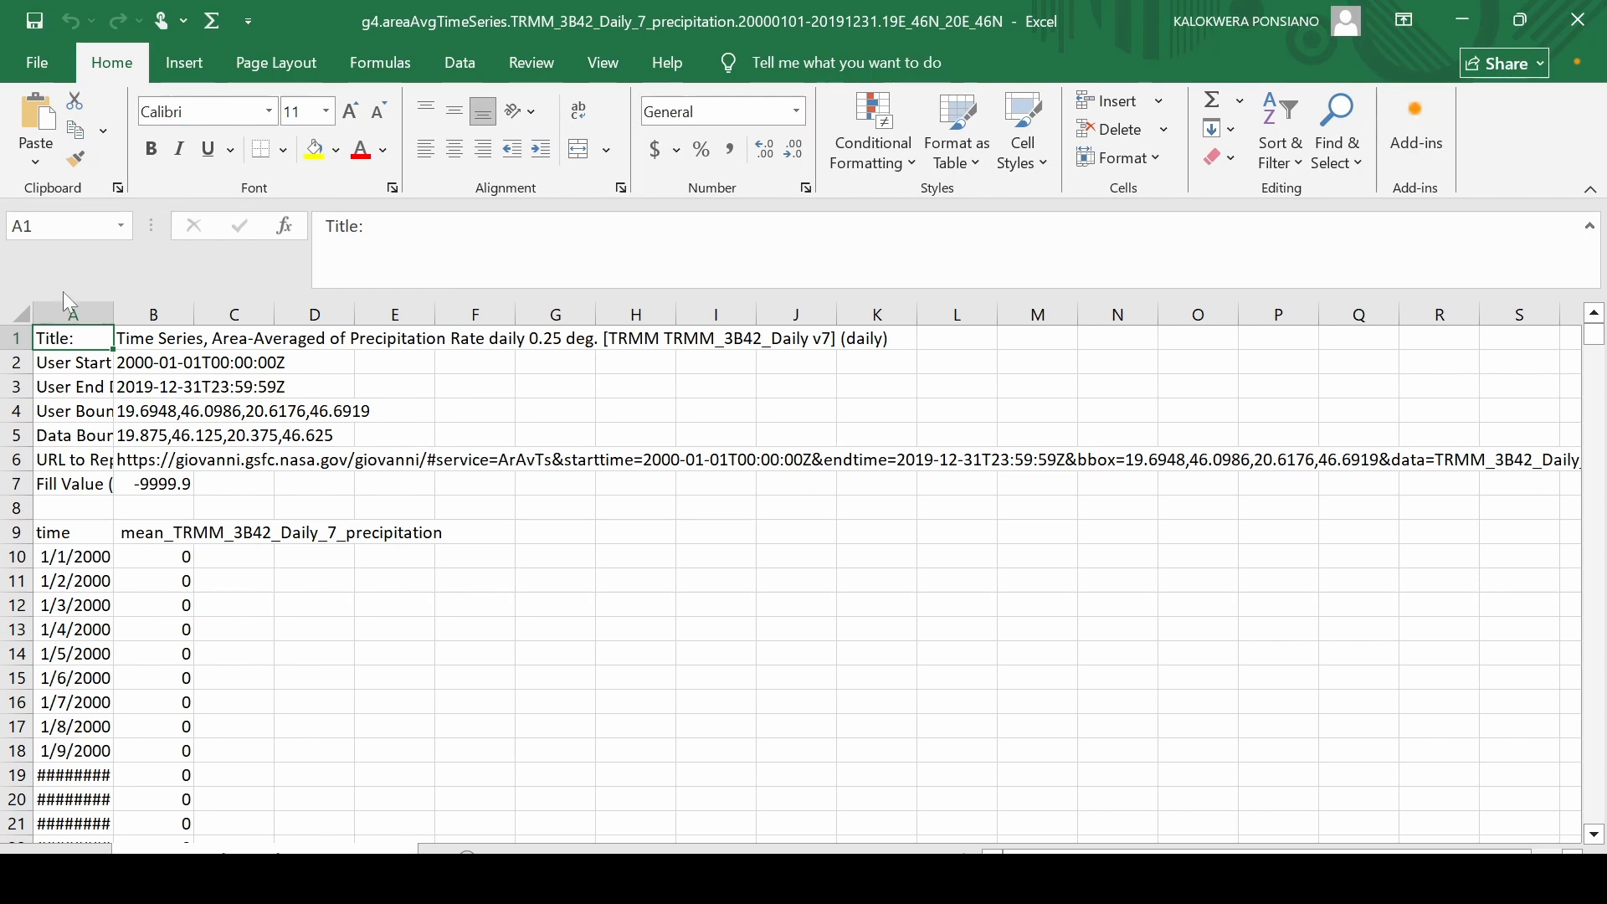
# In Excel, widen the time column of the downloaded CSV so the dates display fully.
pyautogui.click(96, 313)
pyautogui.moveTo(115, 314); pyautogui.dragTo(168, 315)
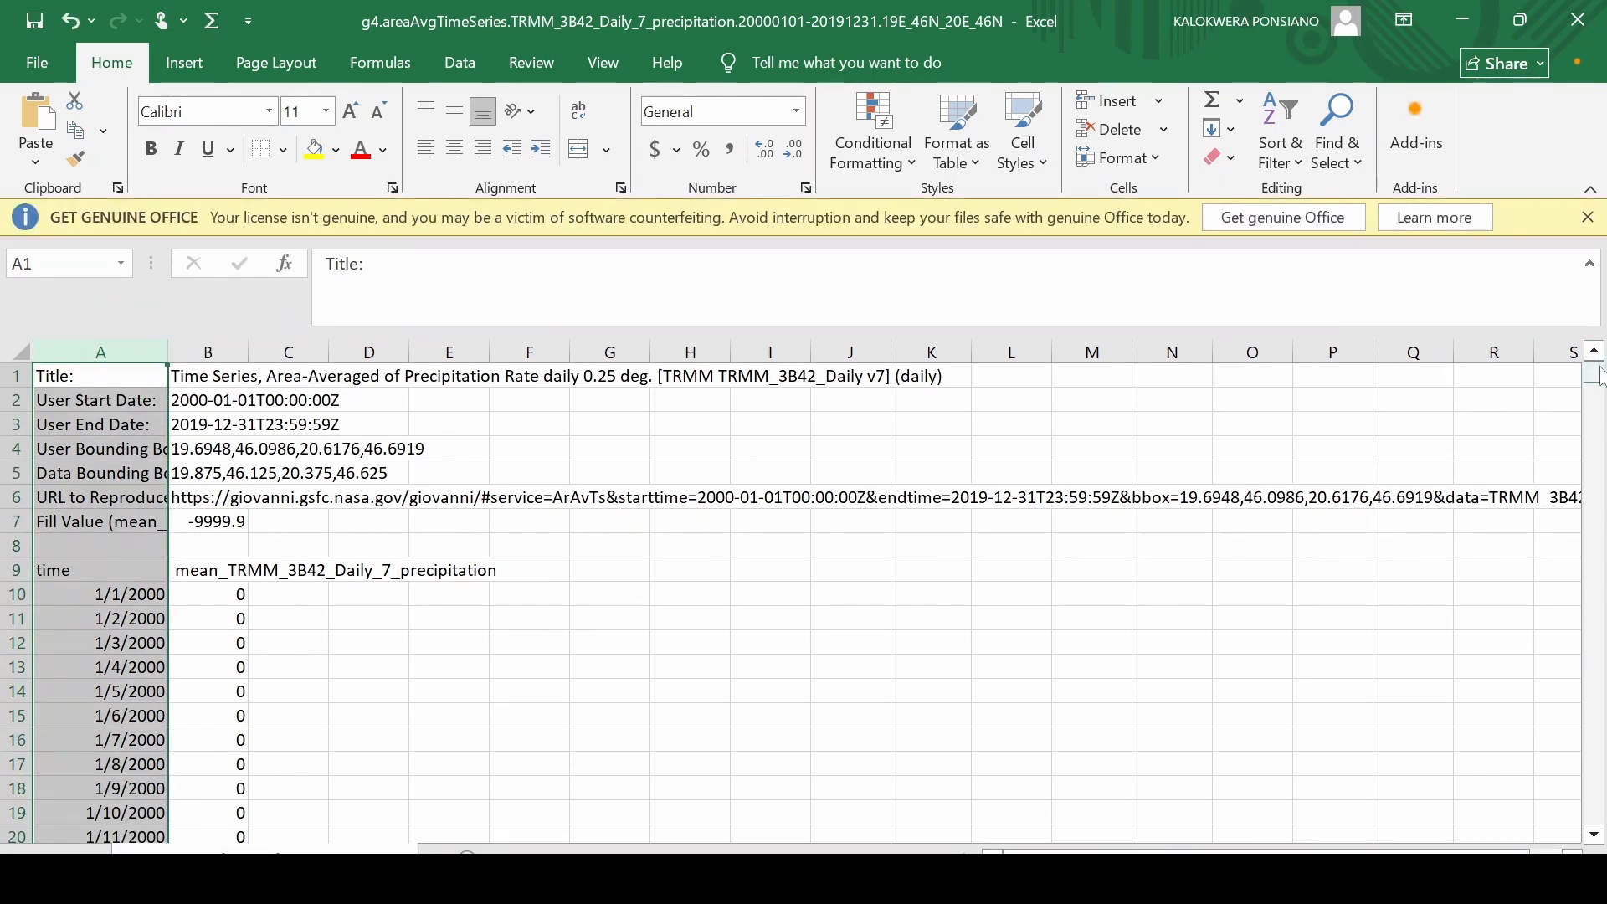
pyautogui.moveTo(1595, 368); pyautogui.dragTo(1595, 816)
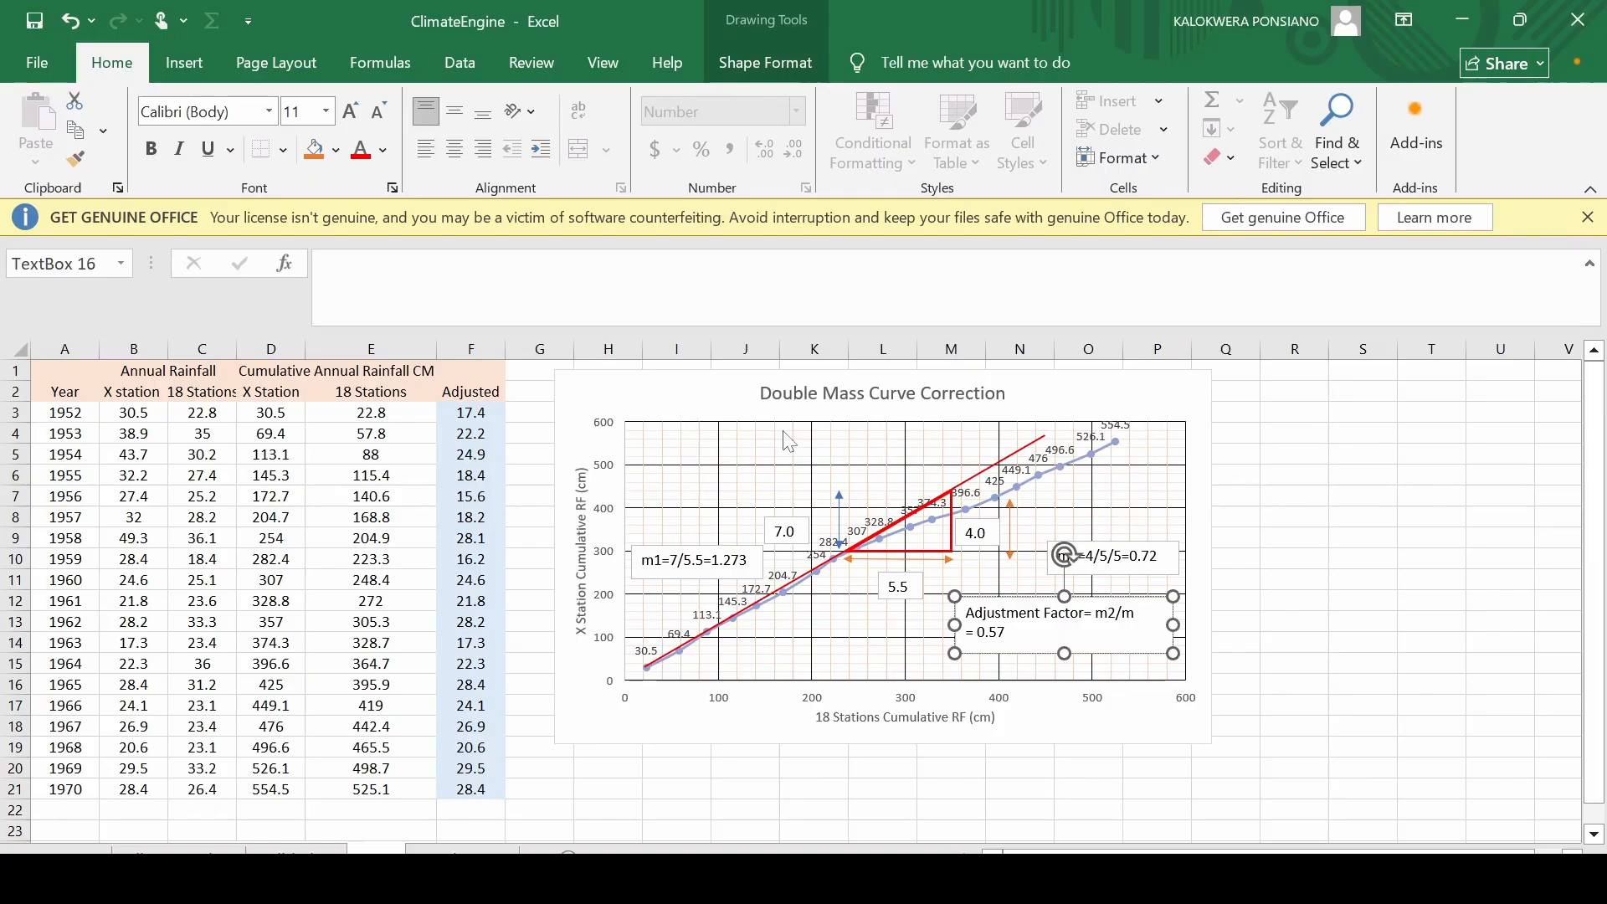
pyautogui.click(1386, 595)
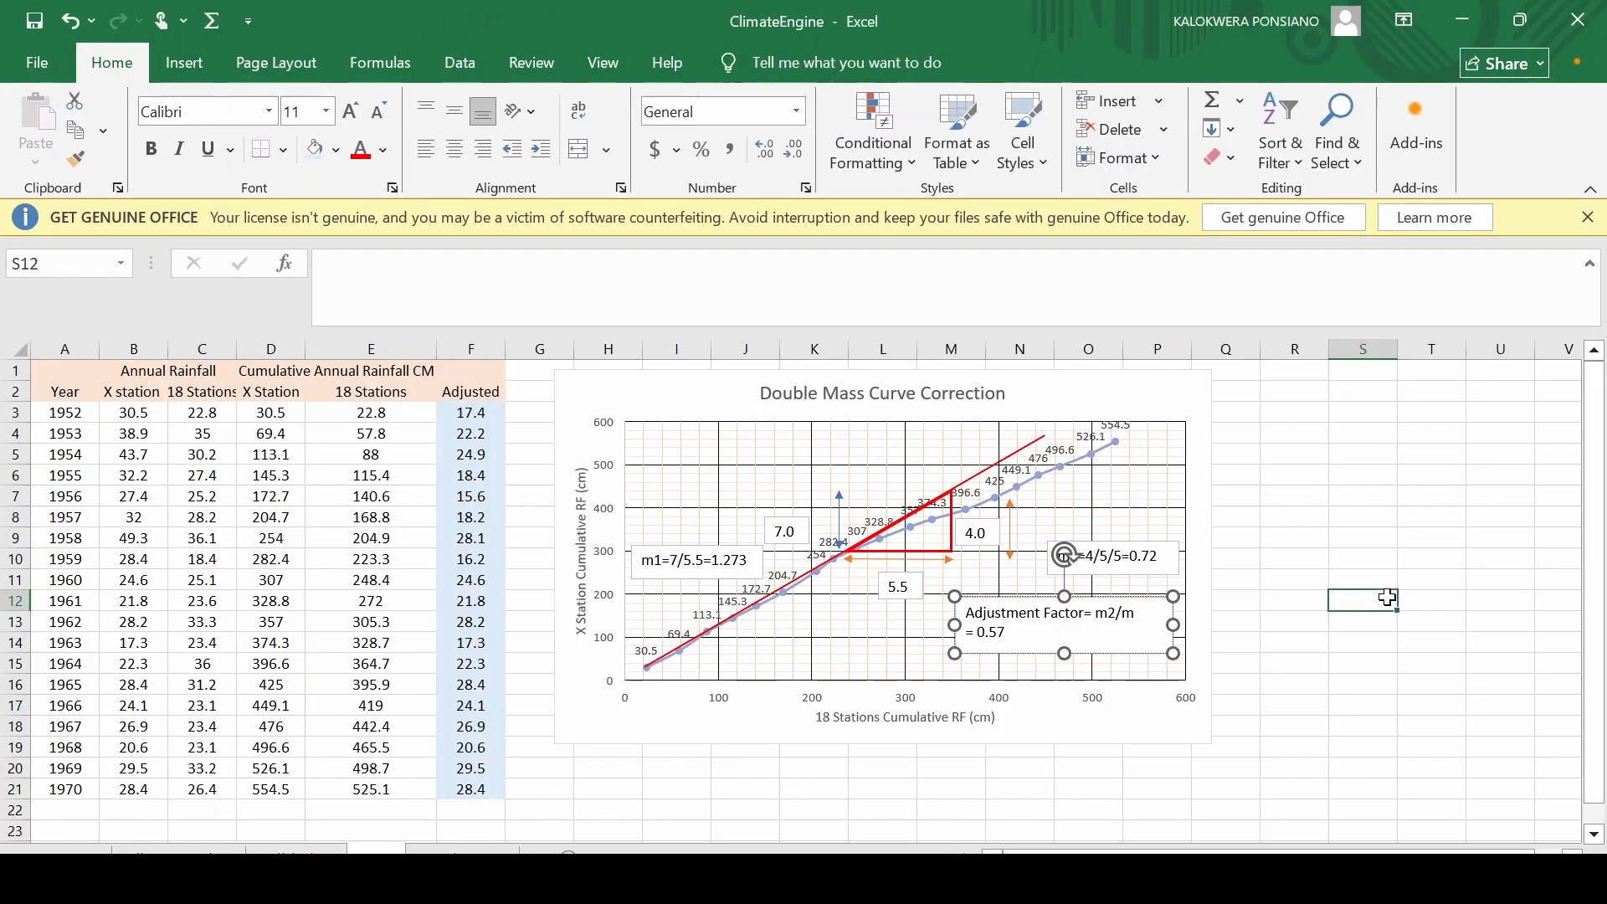
pyautogui.click(1489, 560)
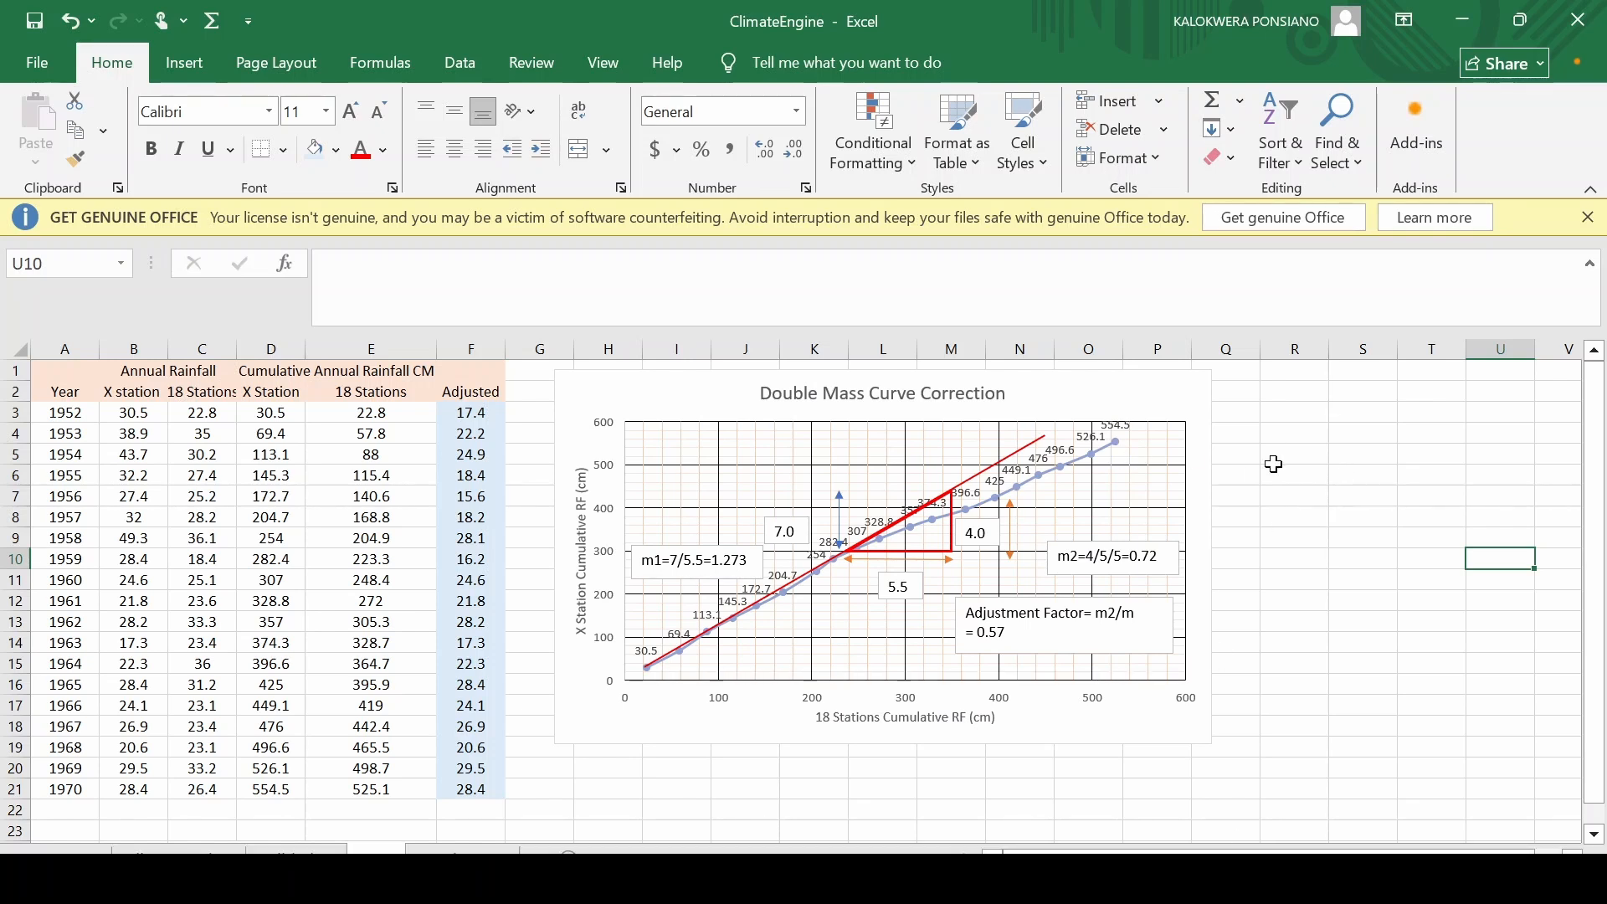
pyautogui.scroll(-1, 1273, 468)
pyautogui.scroll(1, 1273, 484)
# Select the Double Mass Curve chart's horizontal axis and open its formatting options.
pyautogui.click(751, 700)
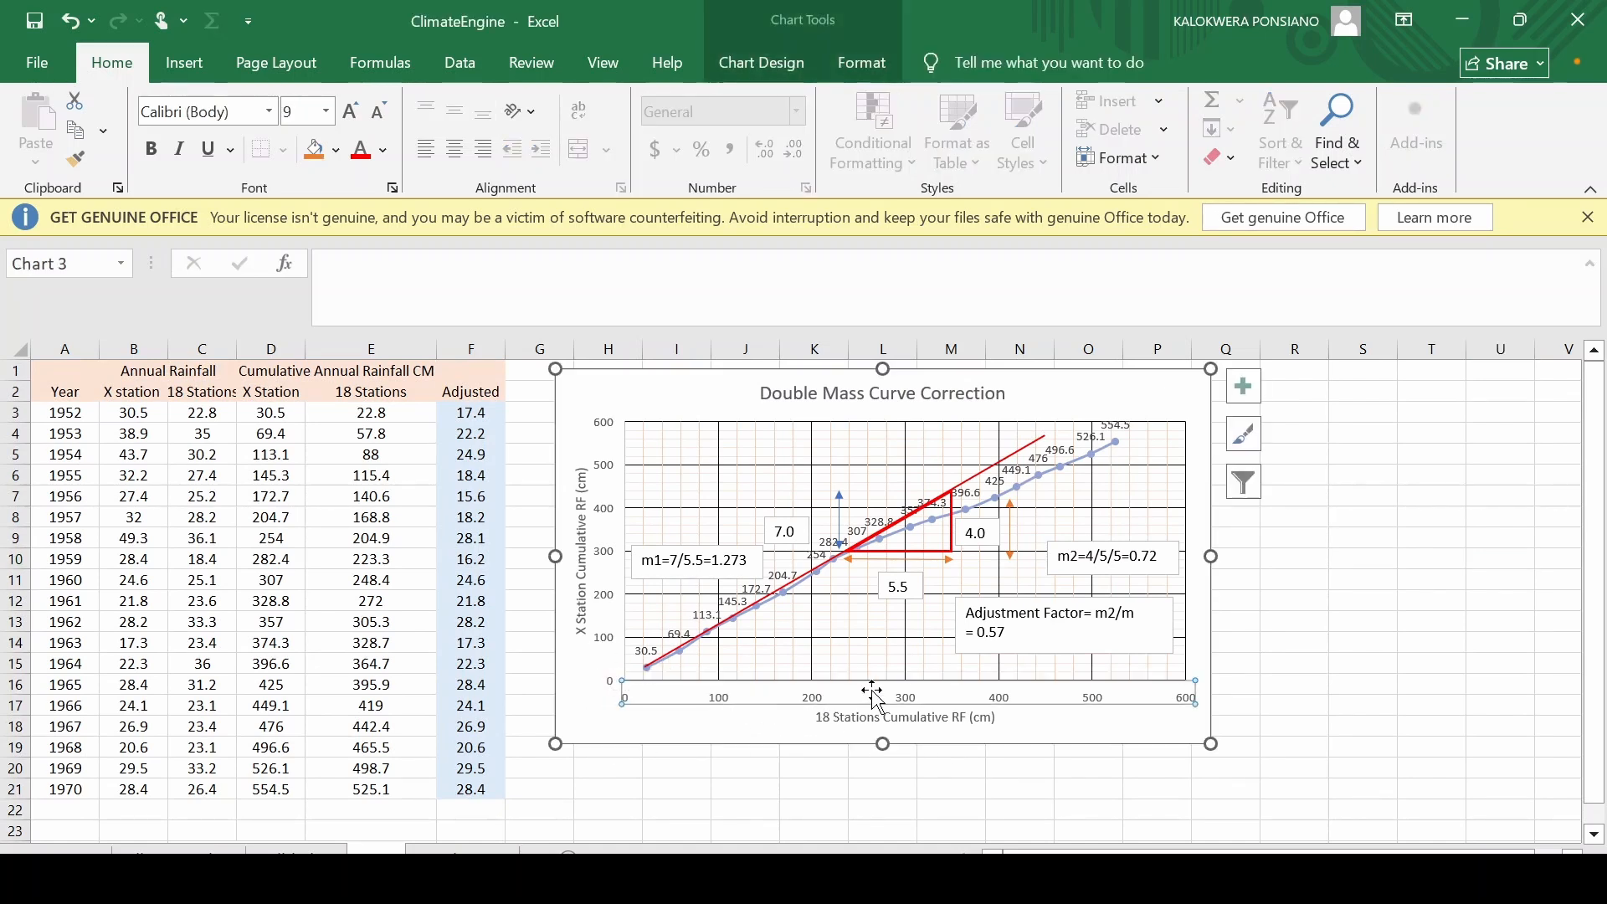
pyautogui.doubleClick(914, 705)
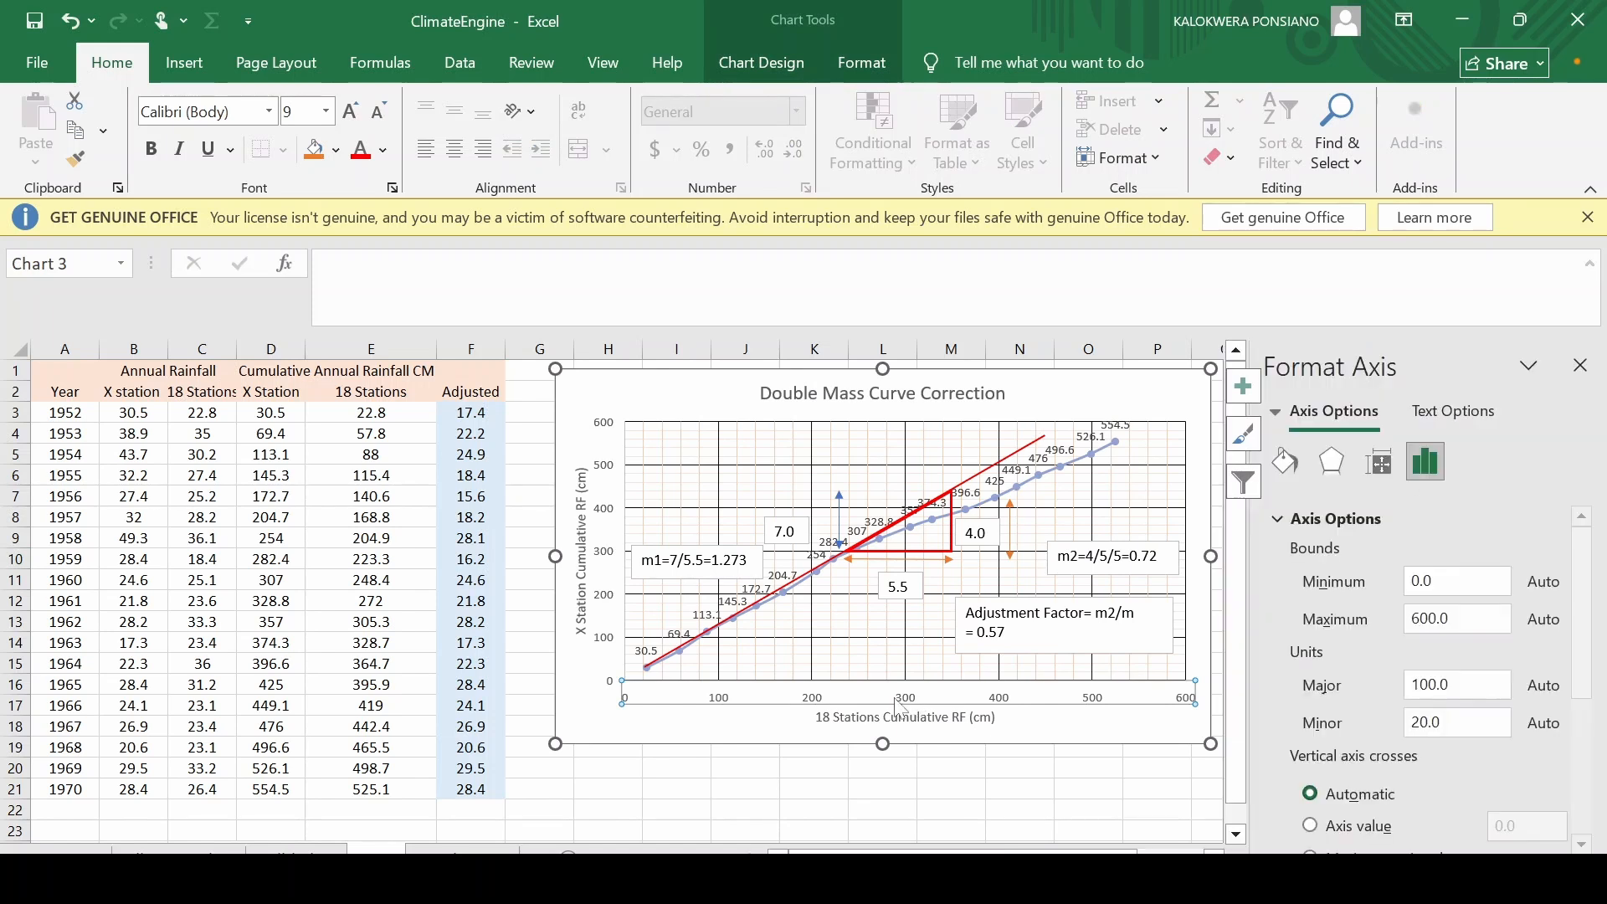
pyautogui.rightClick(902, 709)
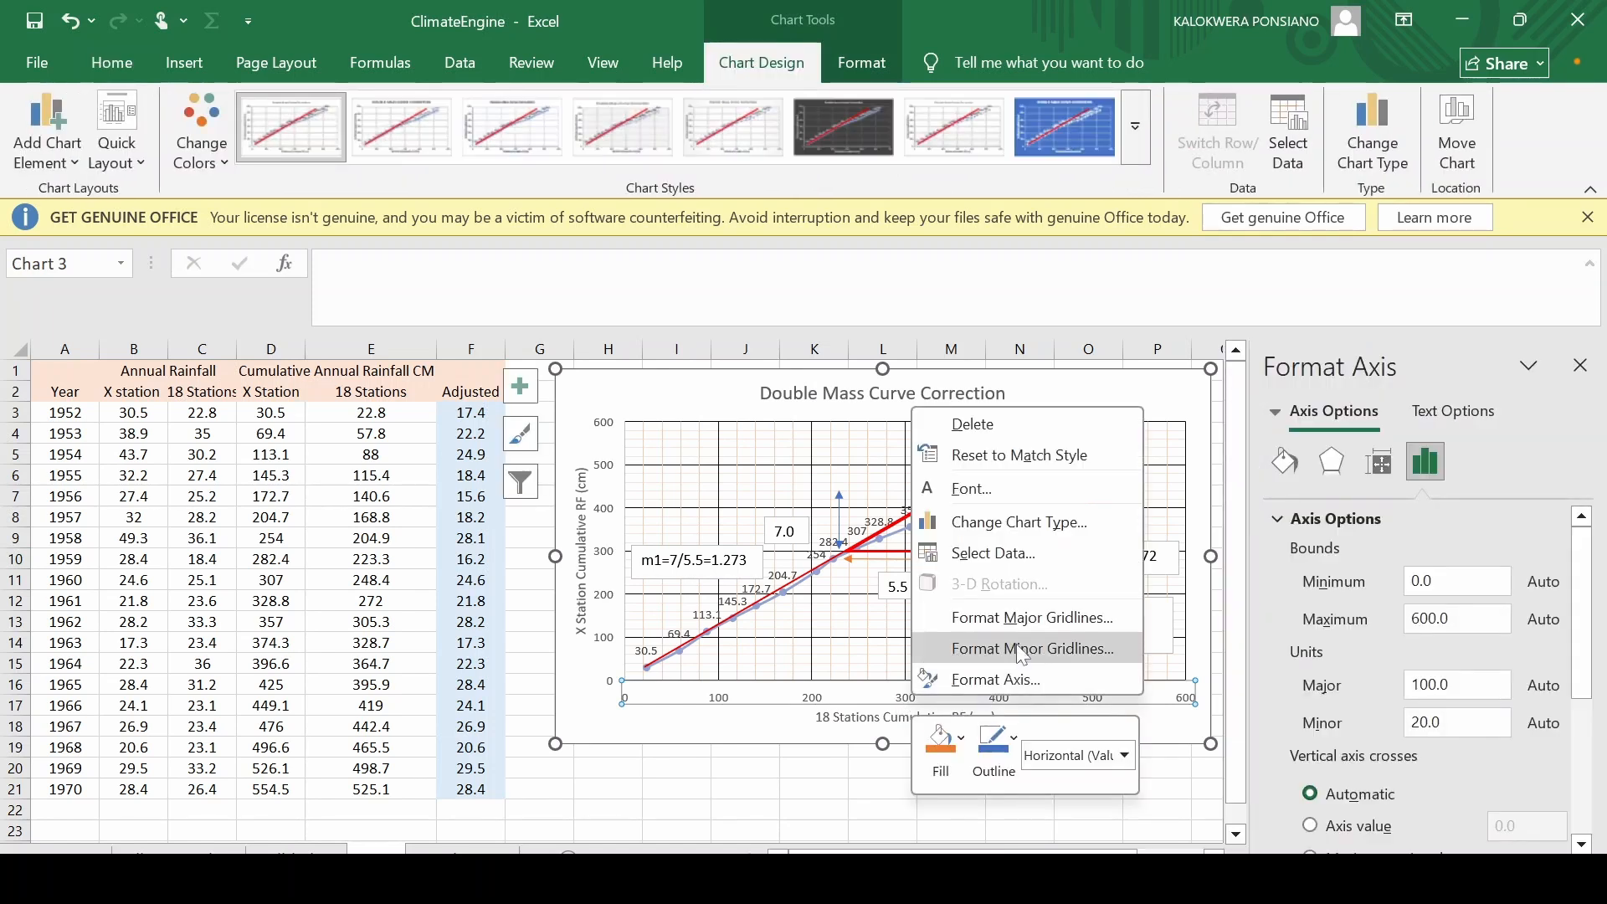
pyautogui.click(1125, 762)
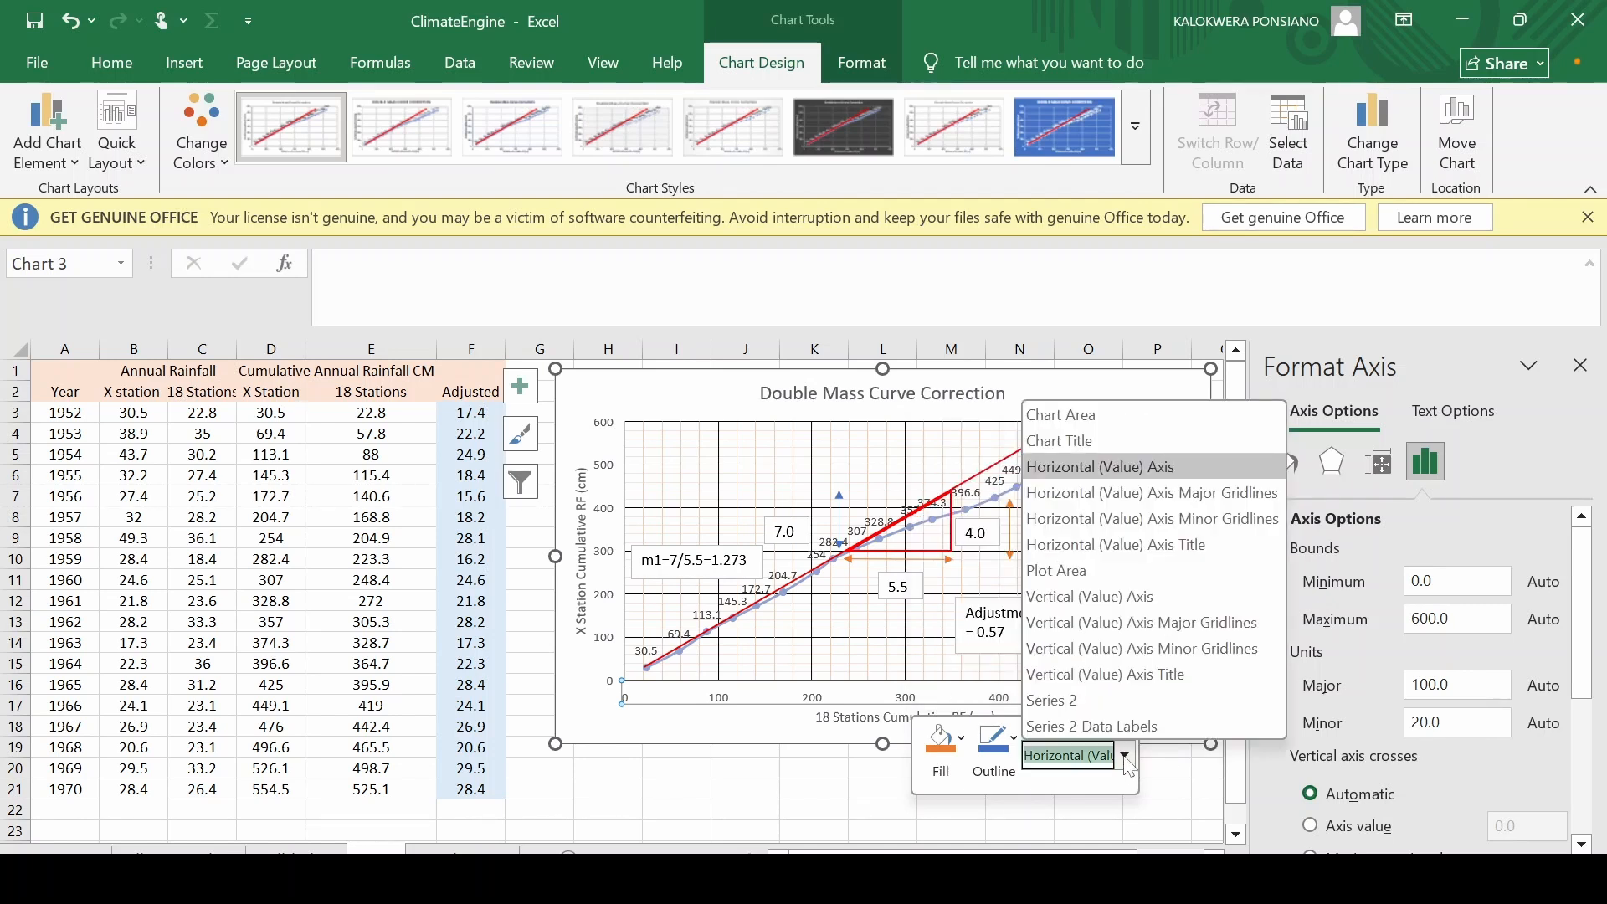
pyautogui.click(1126, 758)
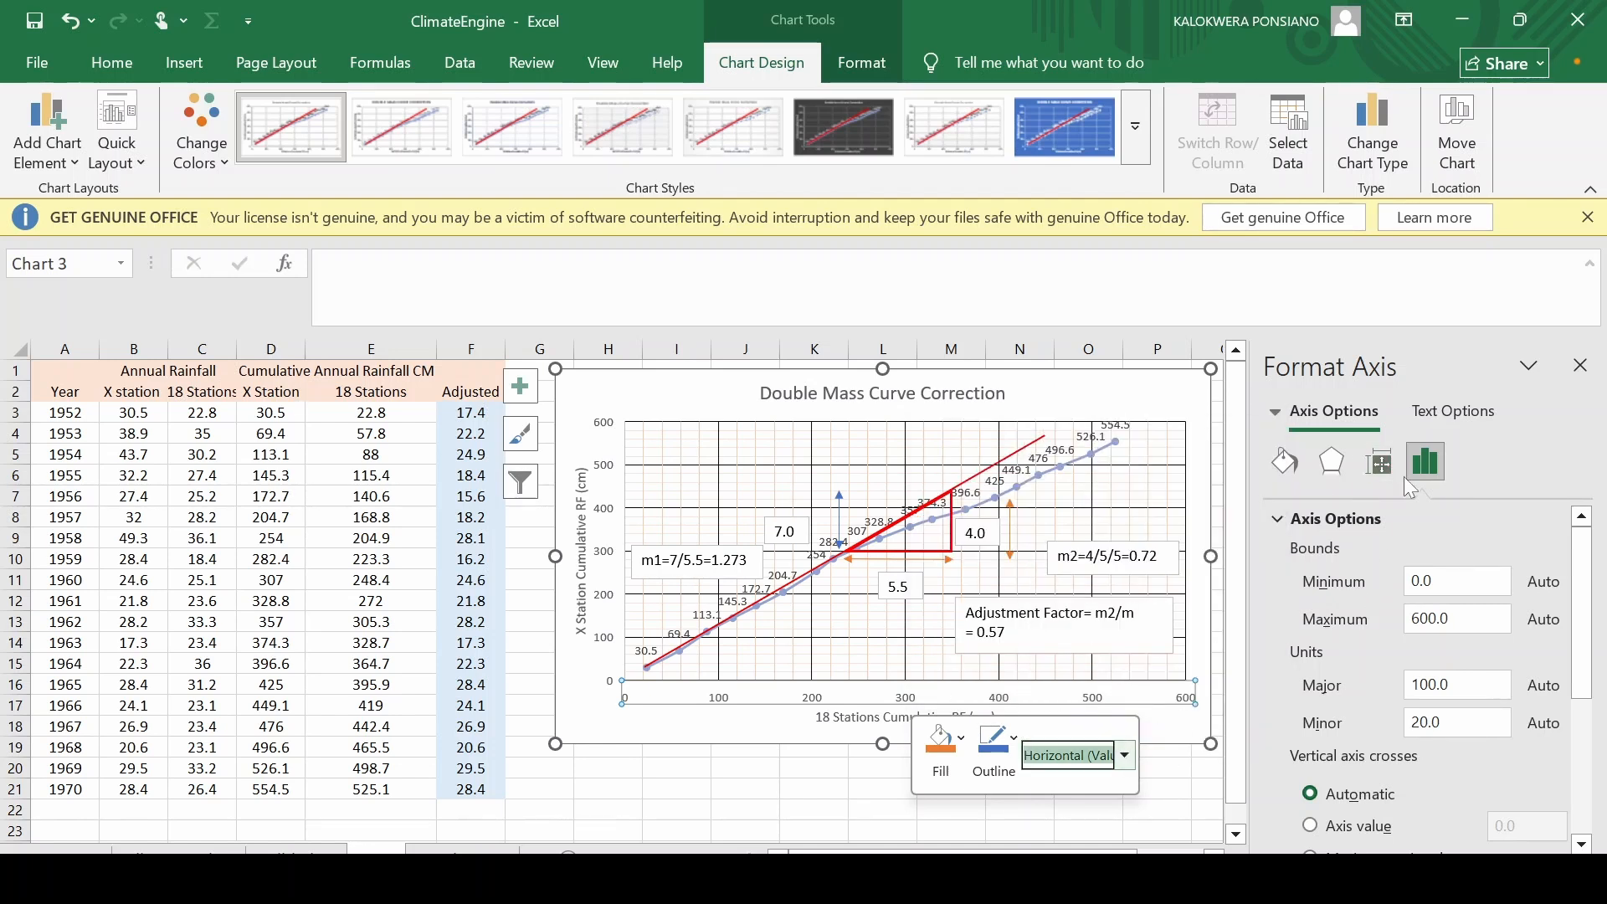
# Set the horizontal axis text direction to Rotate all text 90° and close the formatting pane.
pyautogui.click(1331, 461)
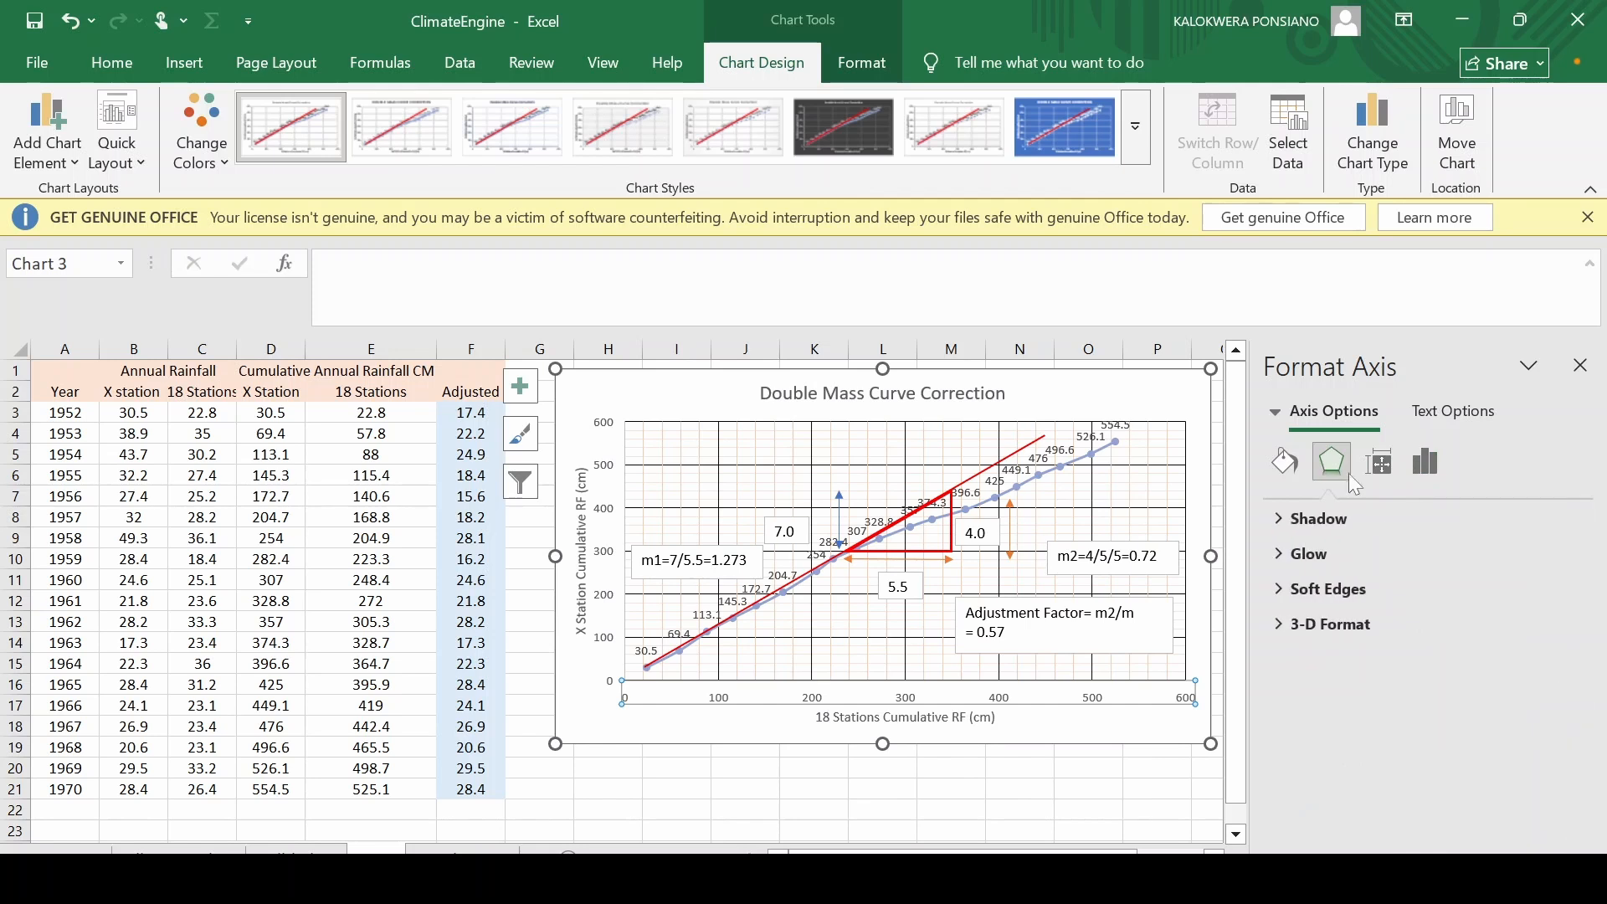
pyautogui.click(1378, 463)
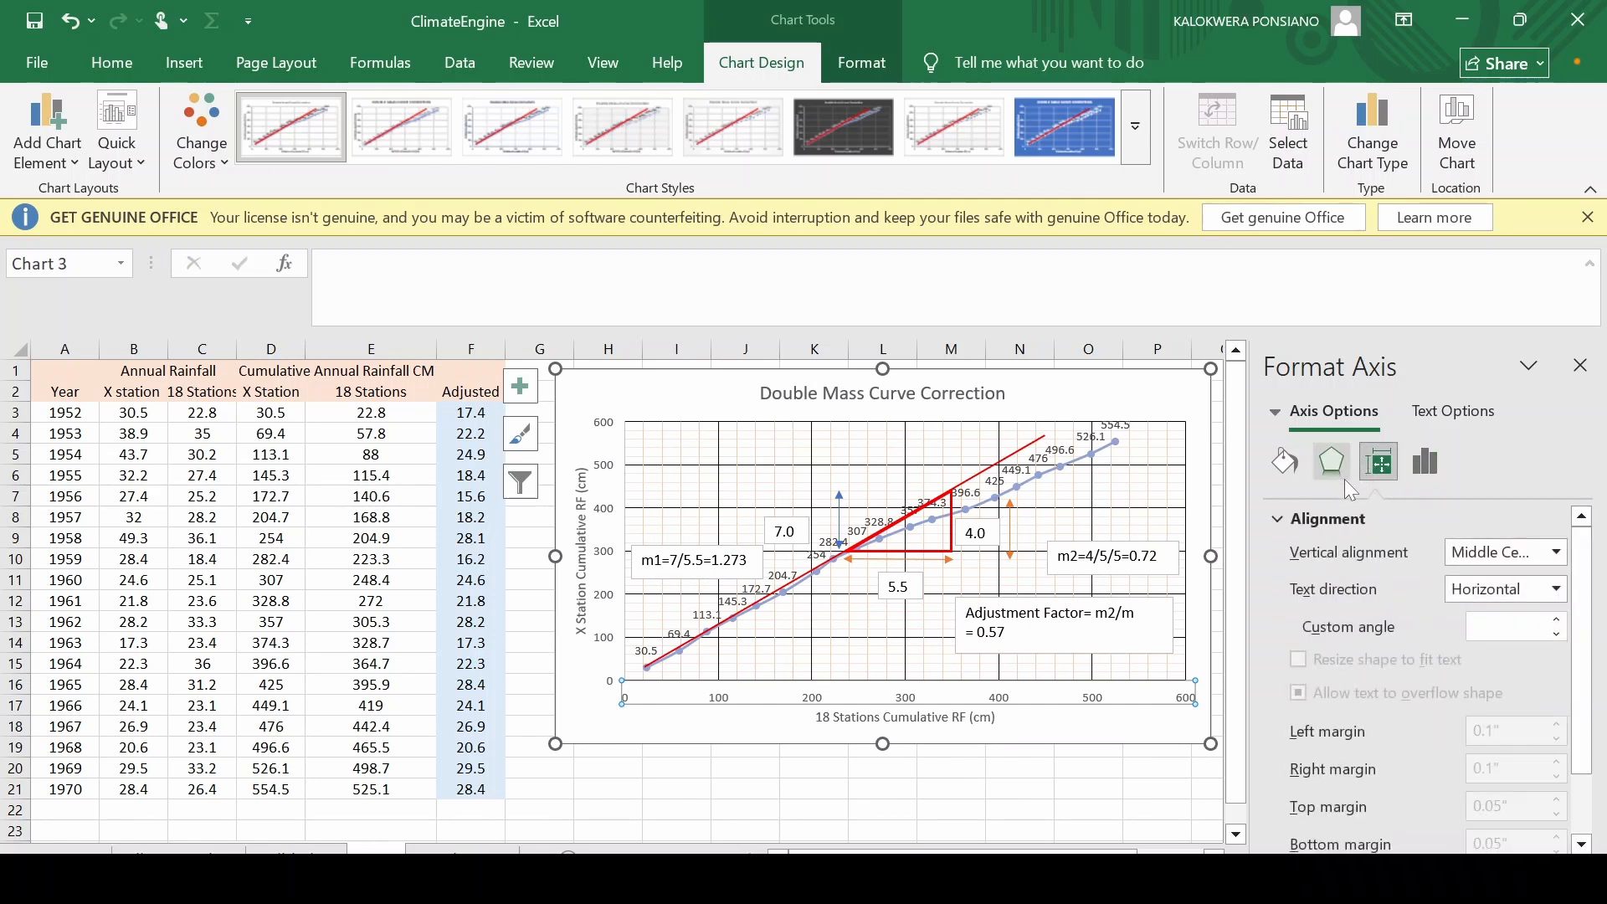
pyautogui.click(1555, 554)
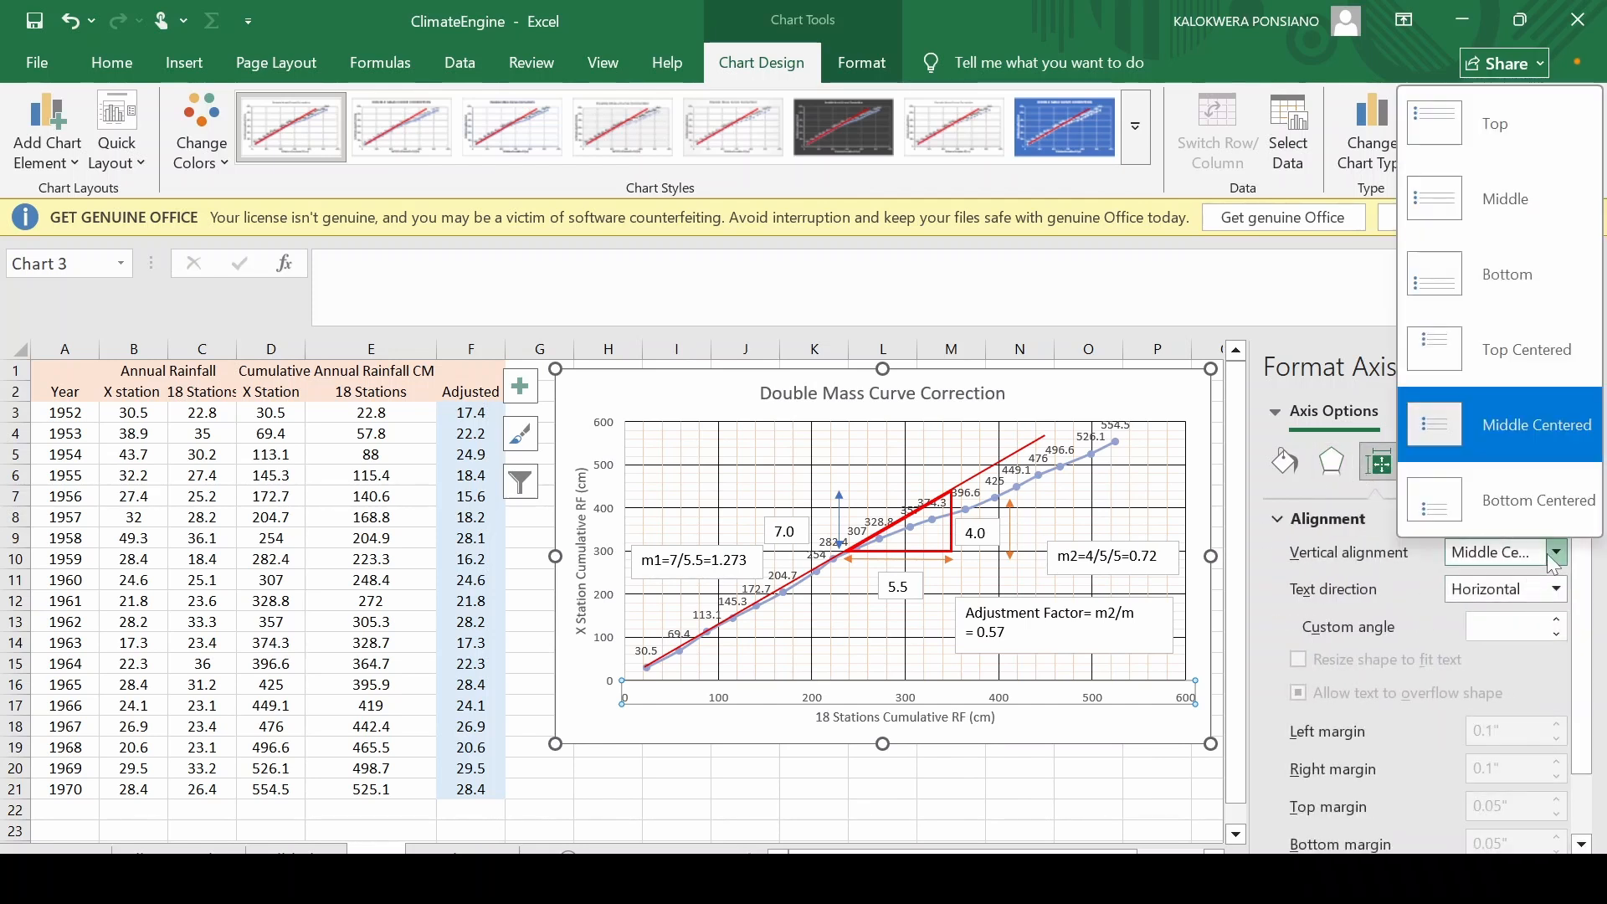
pyautogui.click(1553, 564)
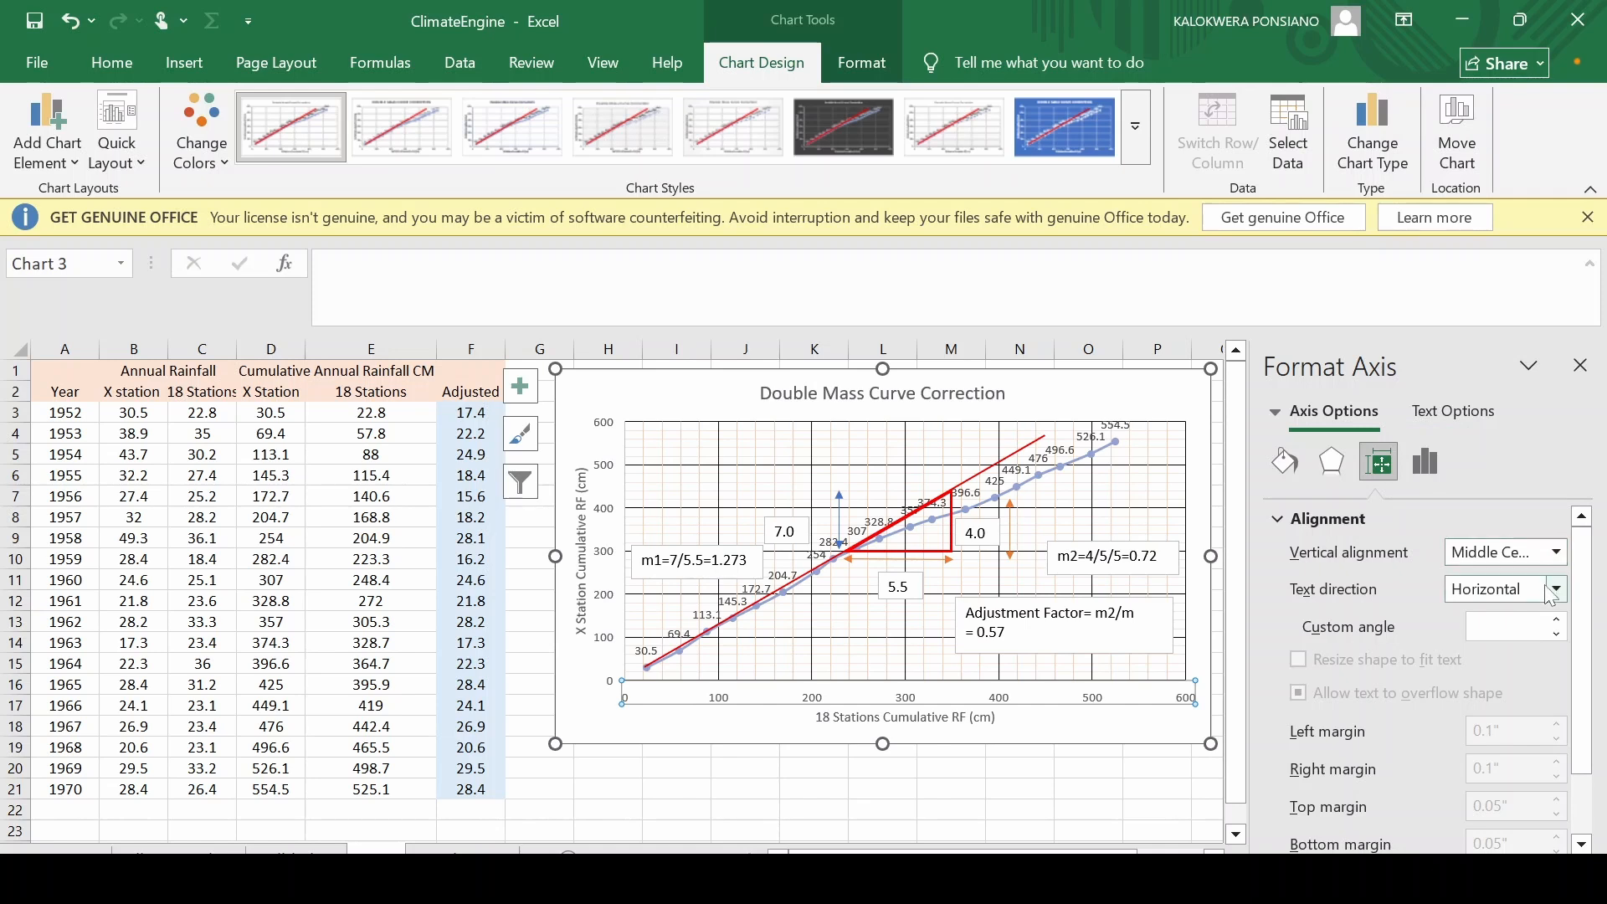
pyautogui.click(1551, 592)
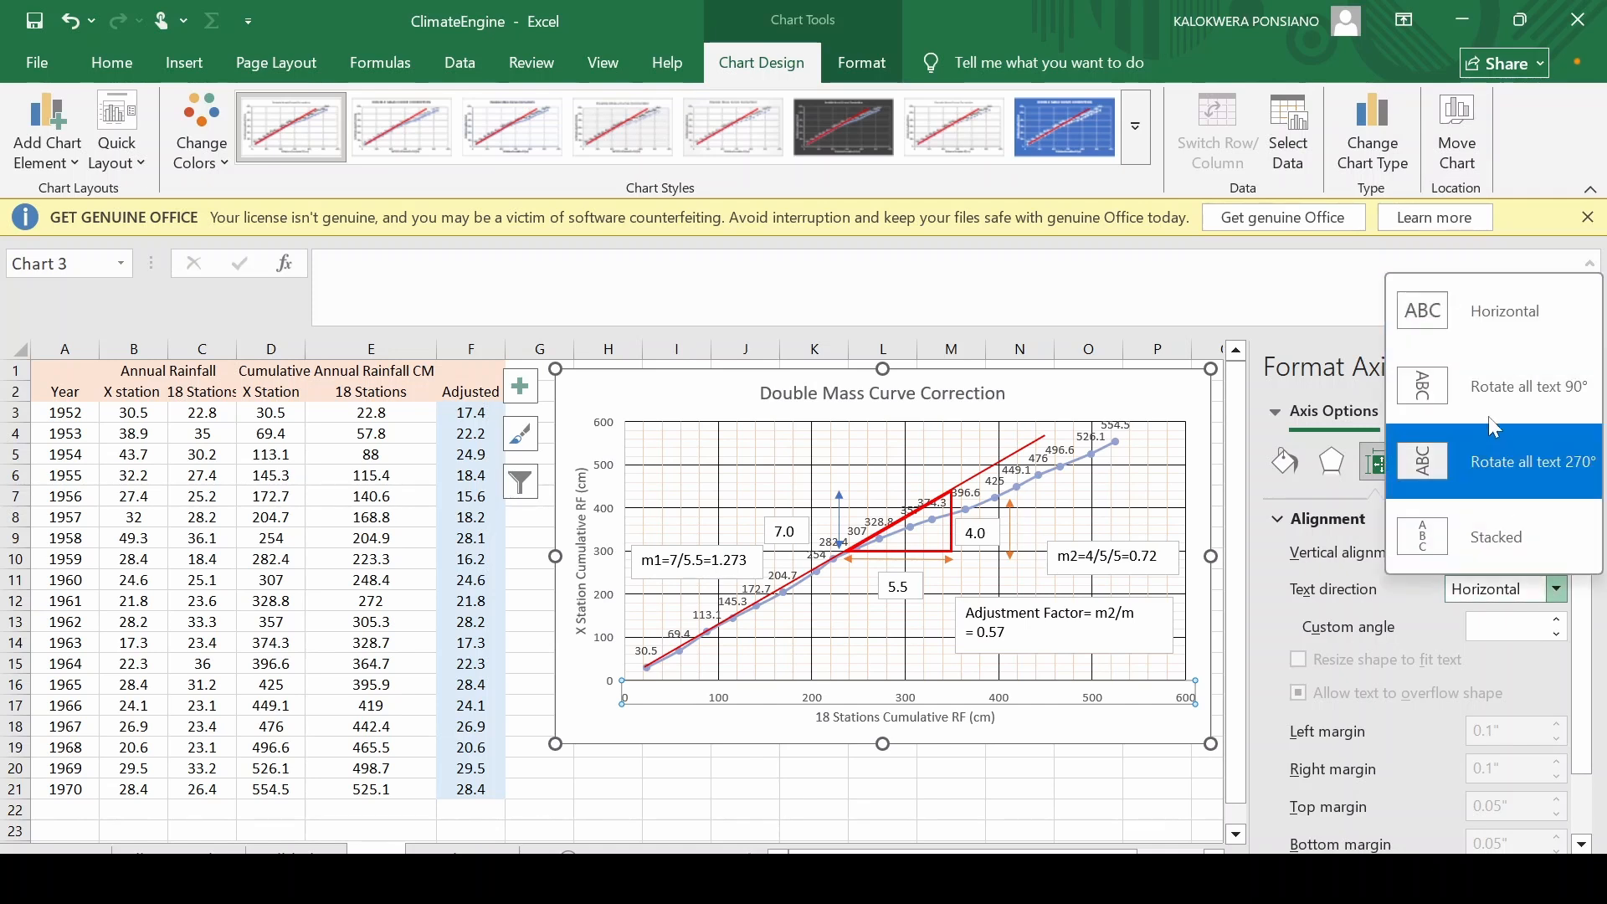
pyautogui.click(1486, 397)
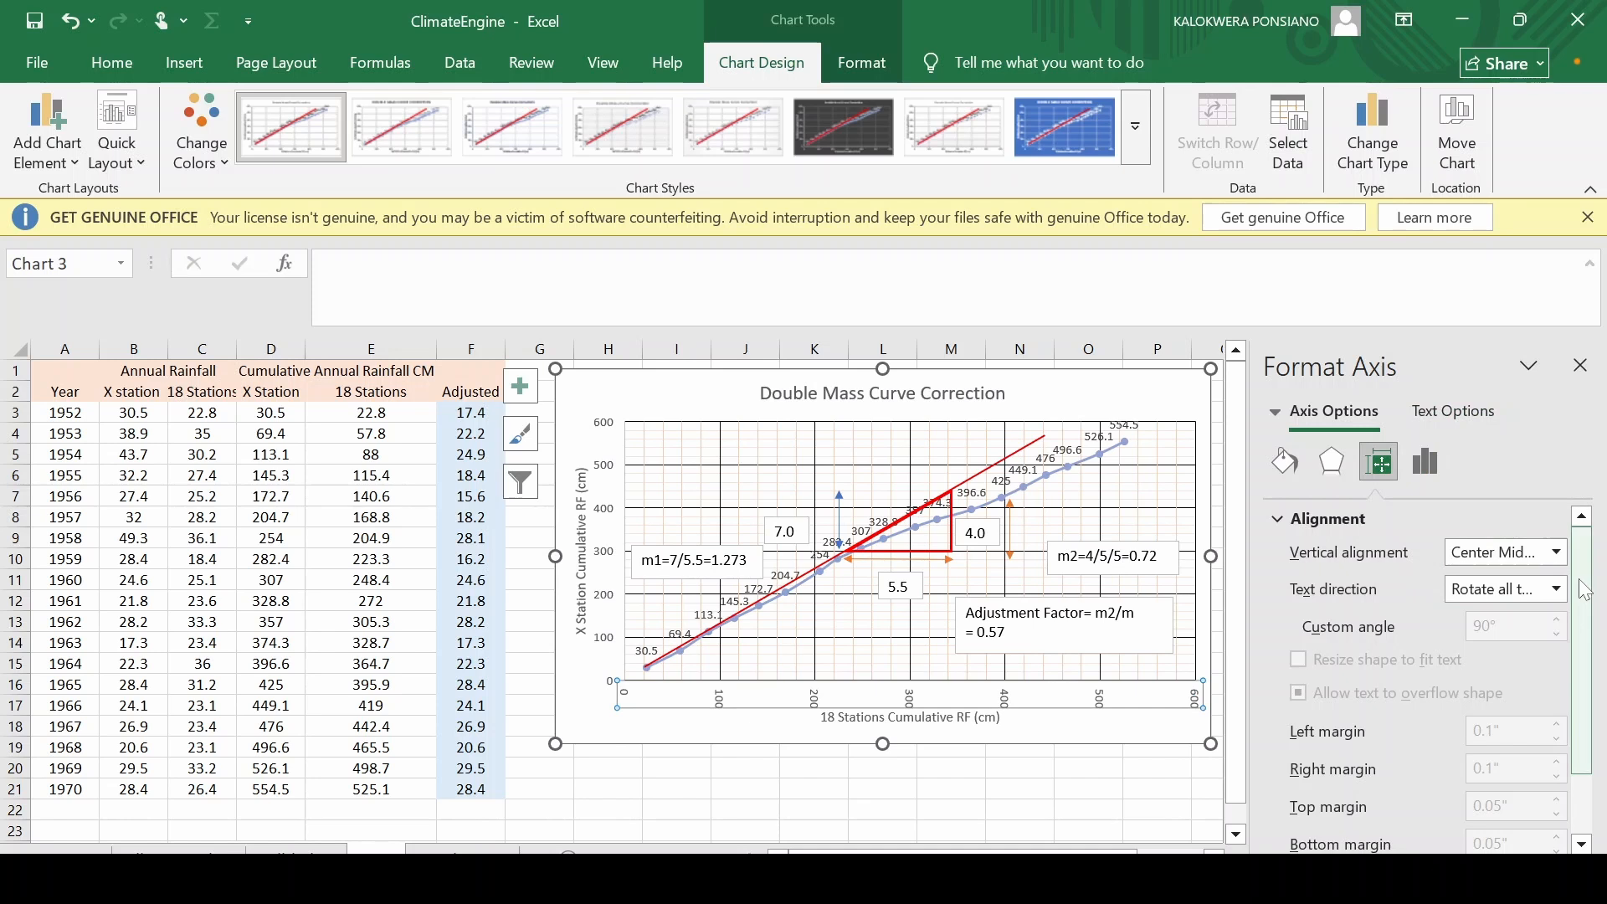
pyautogui.click(1044, 737)
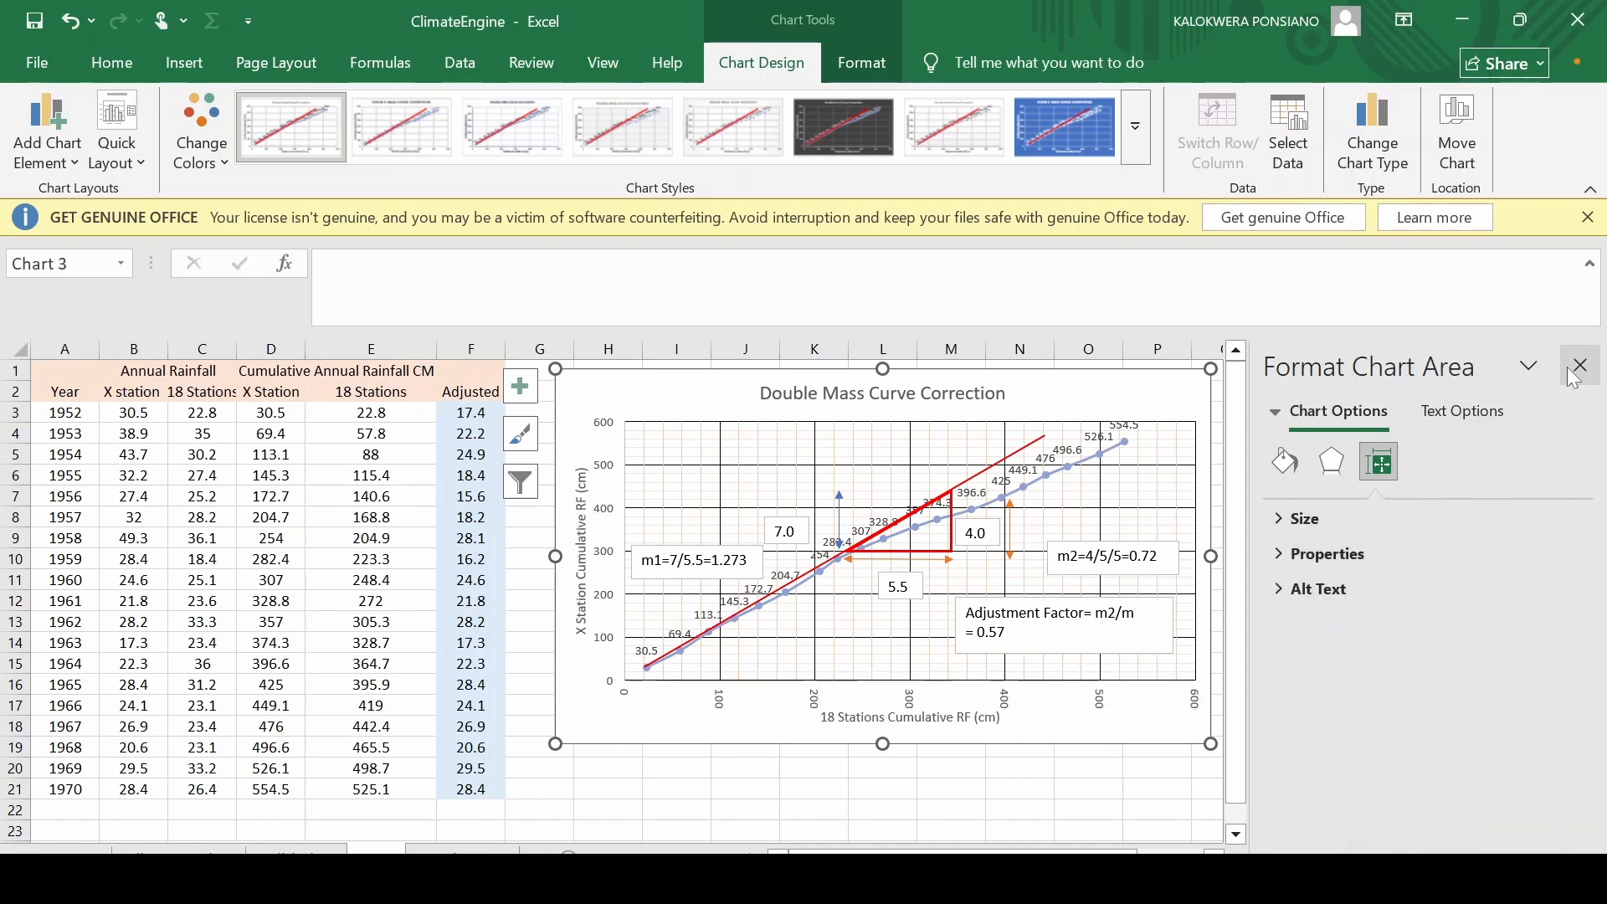
pyautogui.click(1575, 370)
pyautogui.click(1400, 538)
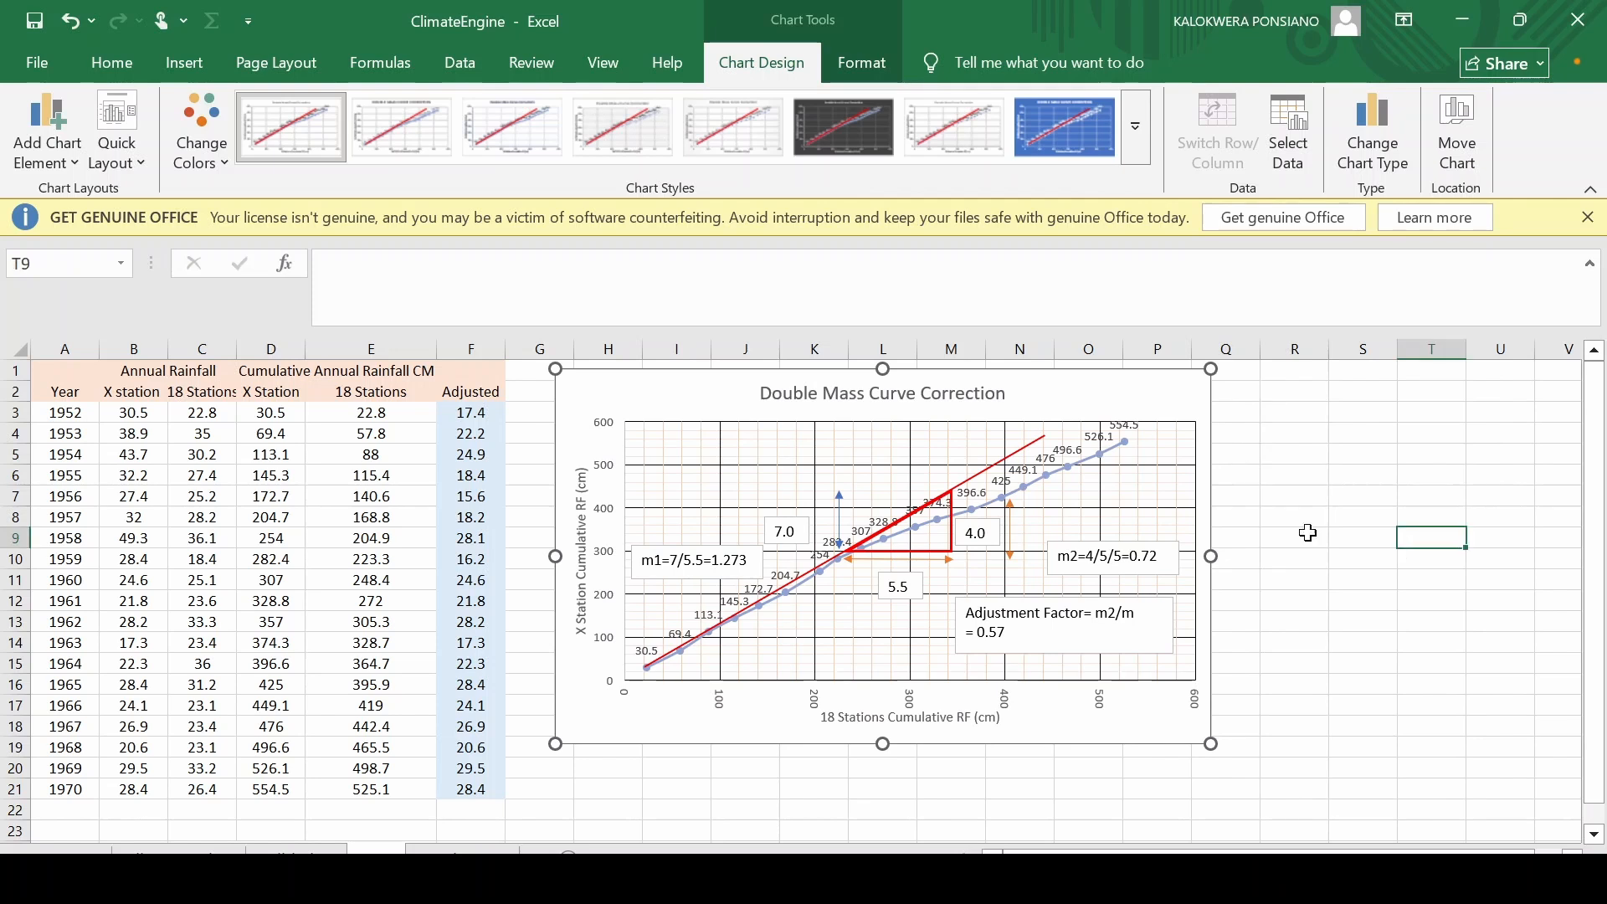
pyautogui.scroll(-1, 1247, 533)
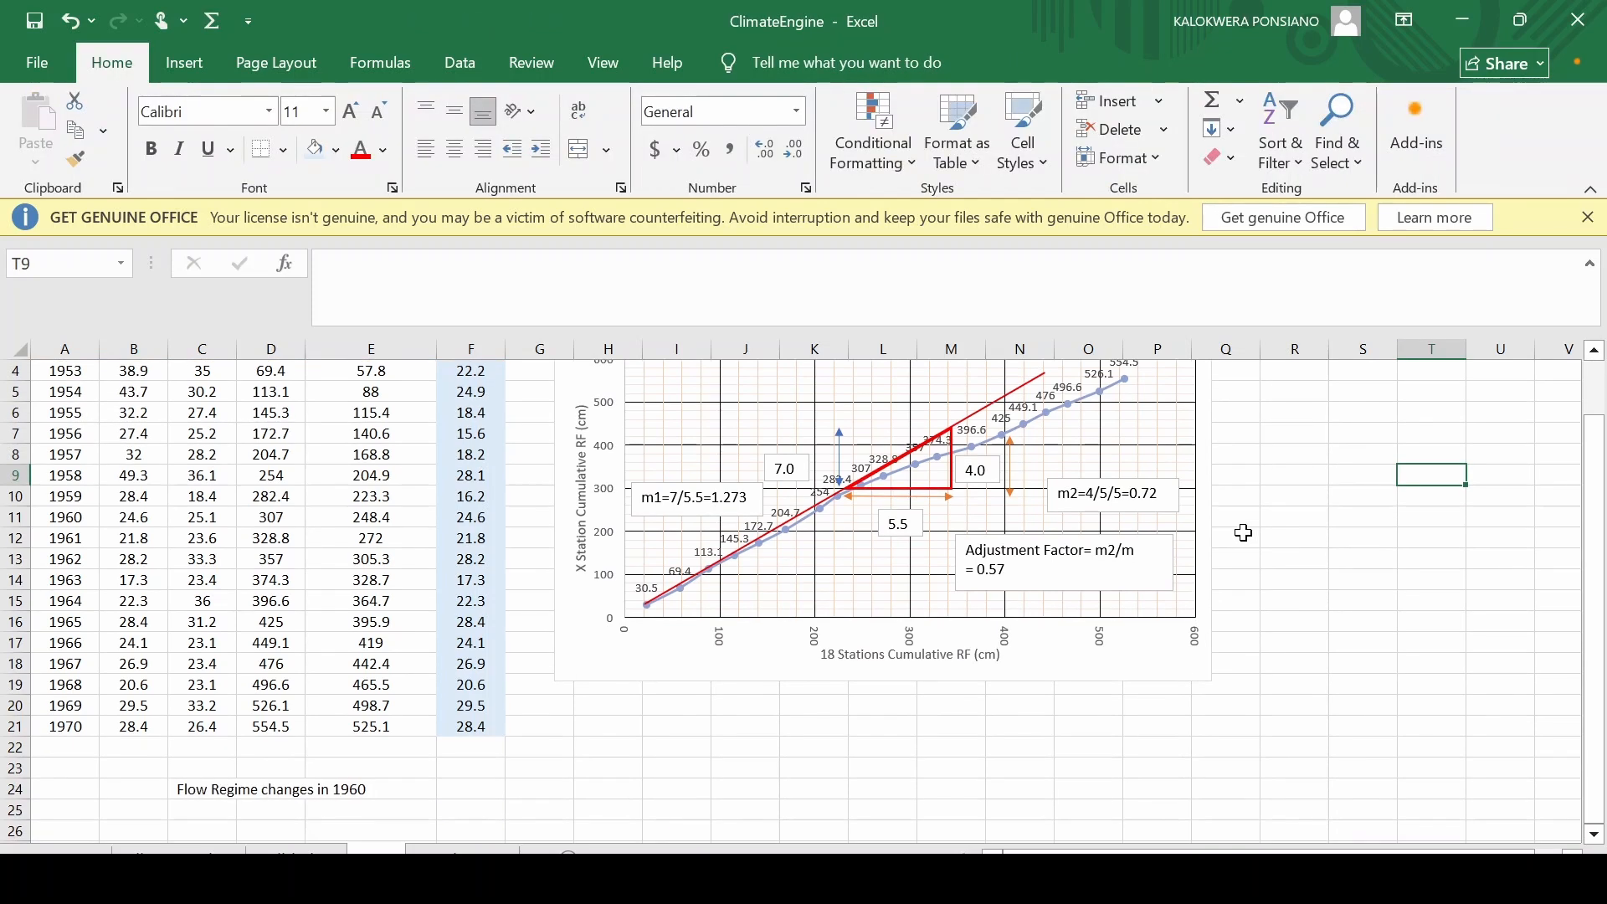
pyautogui.scroll(1, 1244, 532)
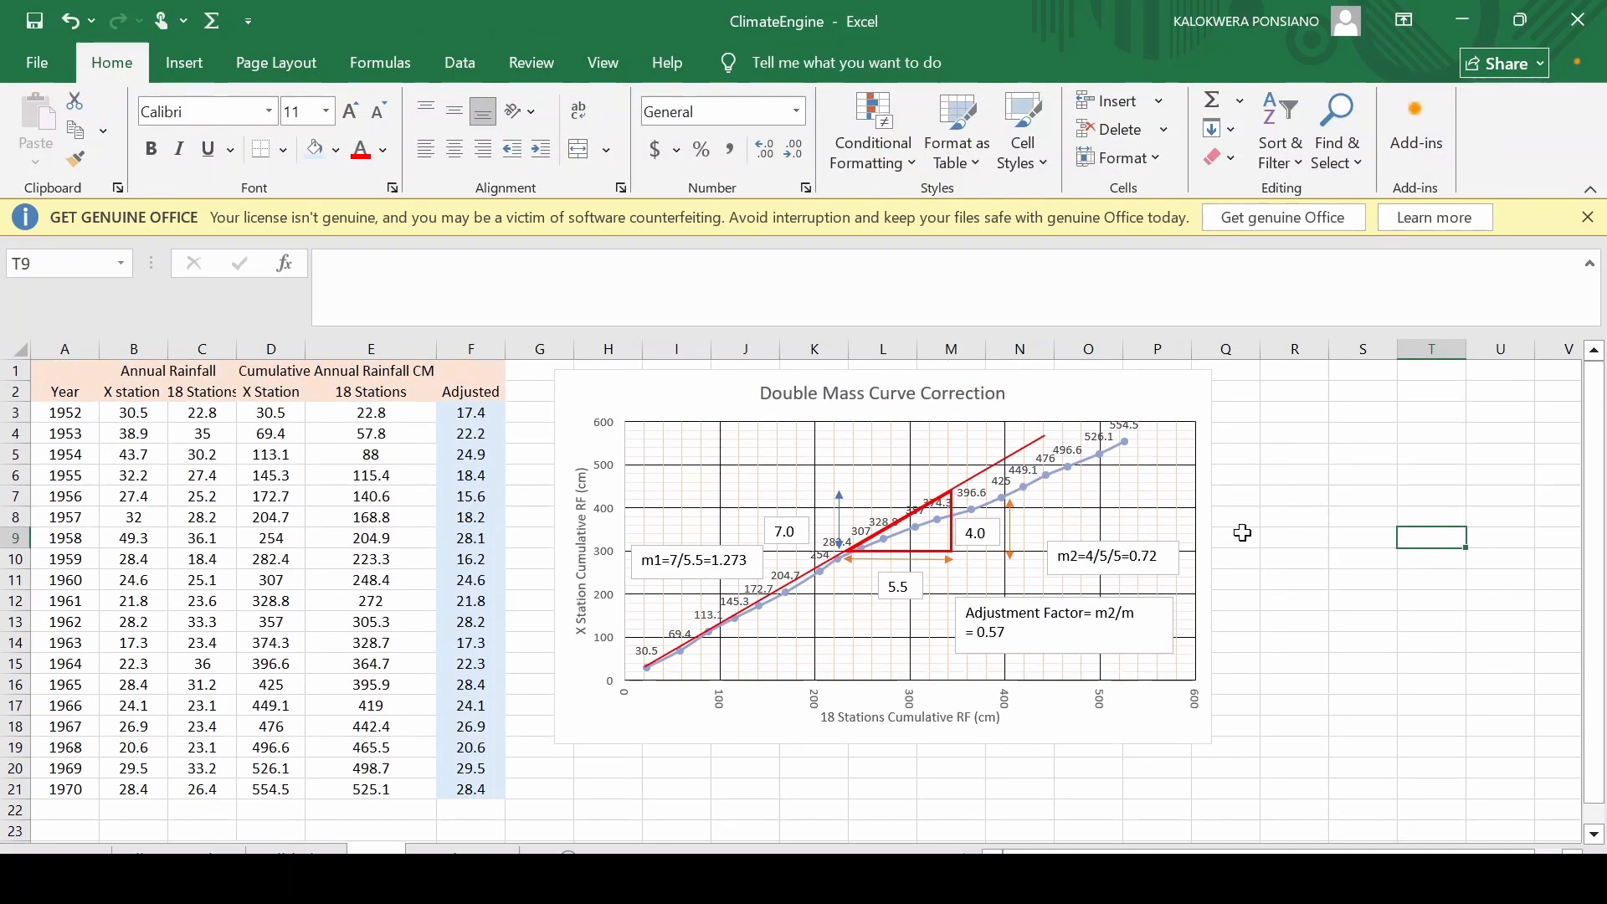